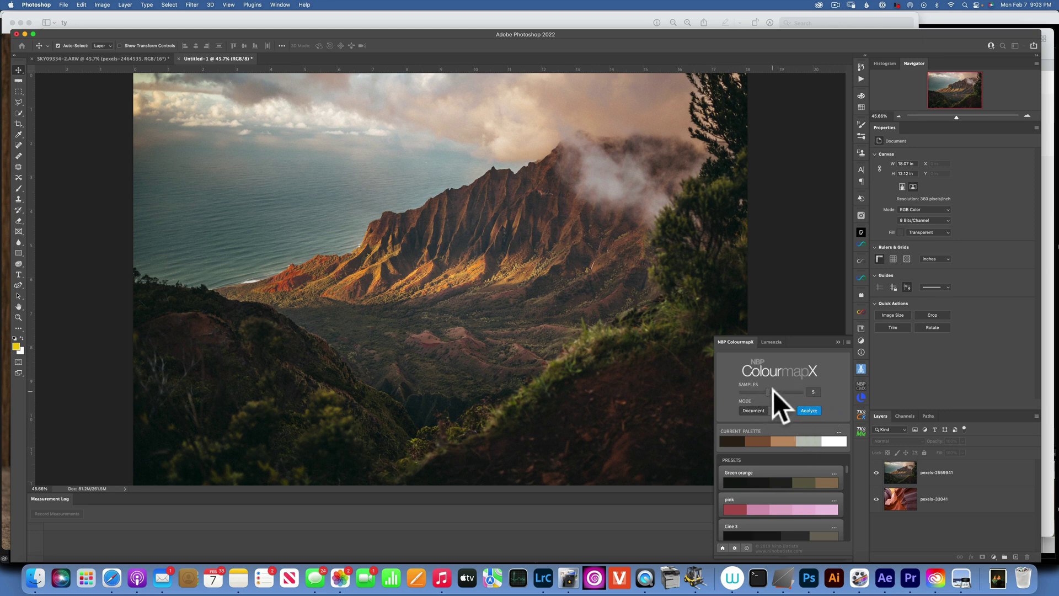
Drag the ColourmapX SAMPLES slider until it reads 5
mouse_move(773, 390)
left_mouse_down()
mouse_move(803, 402)
mouse_move(769, 394)
left_mouse_up()
Compare the two photos, leaving pexels-2559941 hidden and the canyon layer pexels-33041 selected
left_click(880, 473)
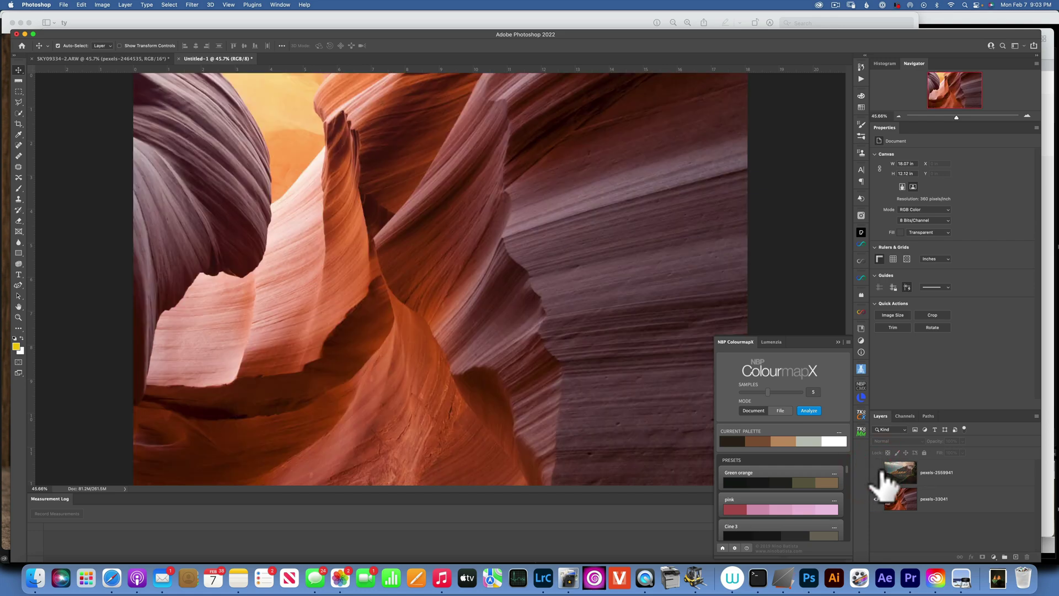
left_click(878, 472)
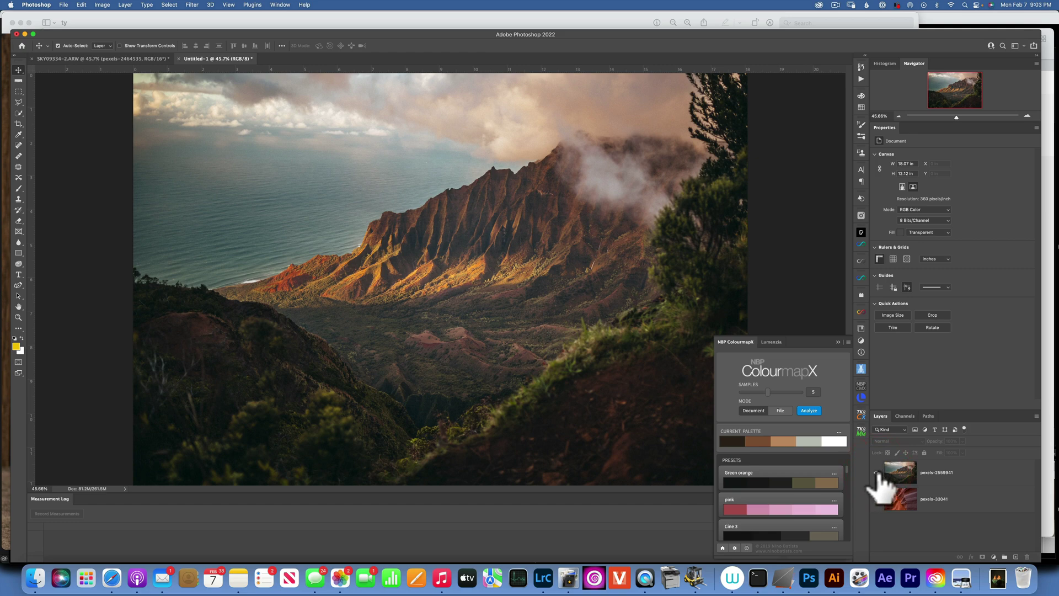
left_click(877, 472)
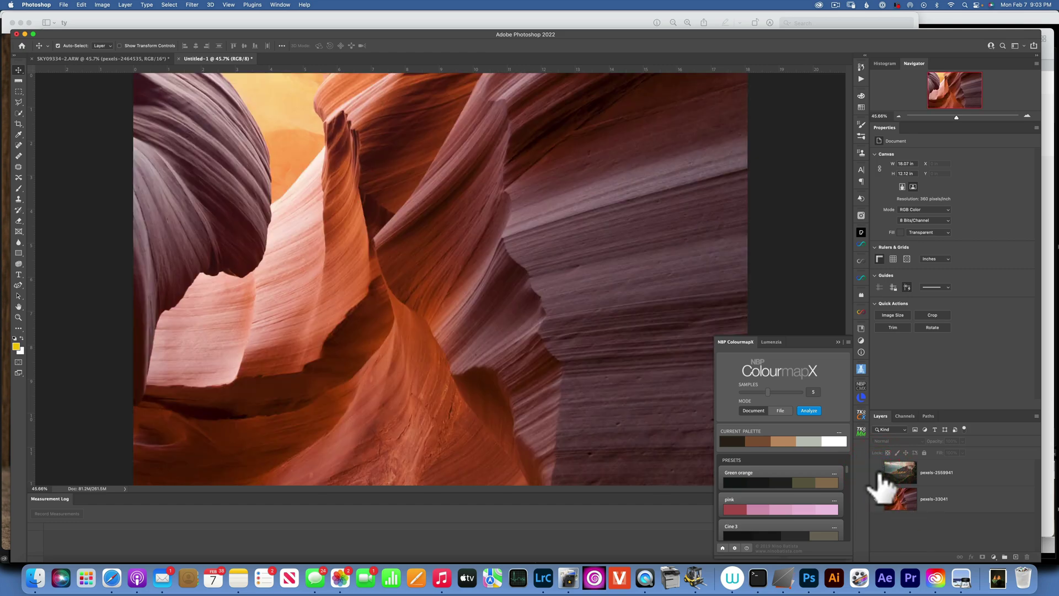
left_click(877, 472)
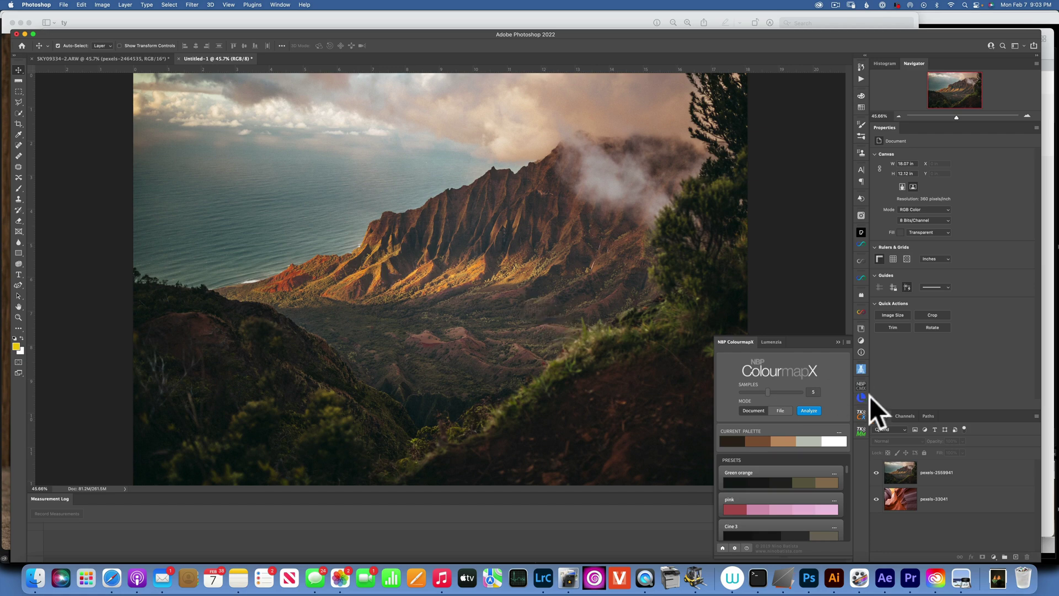
left_click(877, 472)
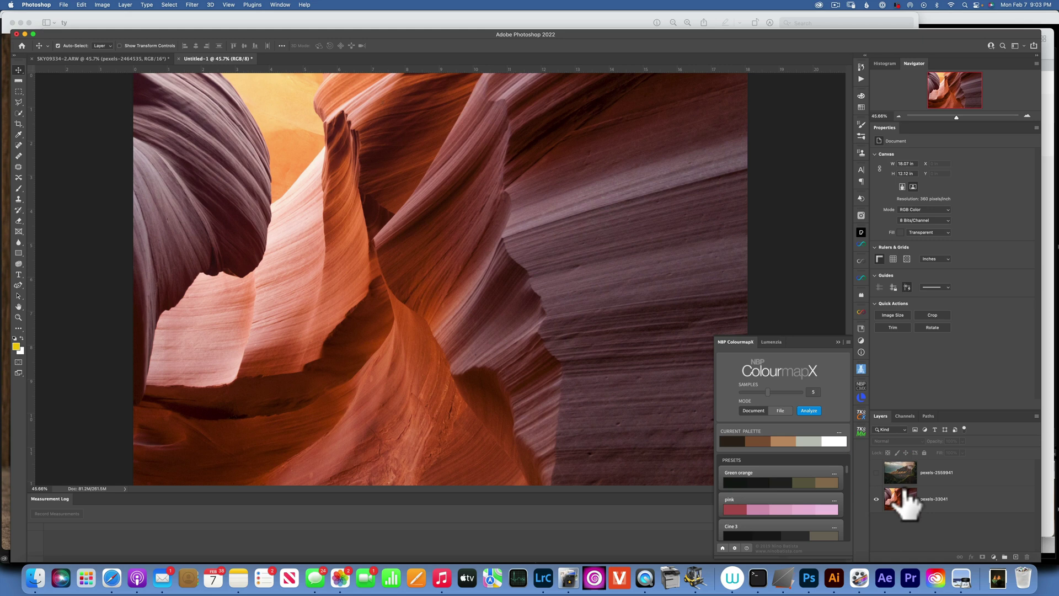
left_click(899, 500)
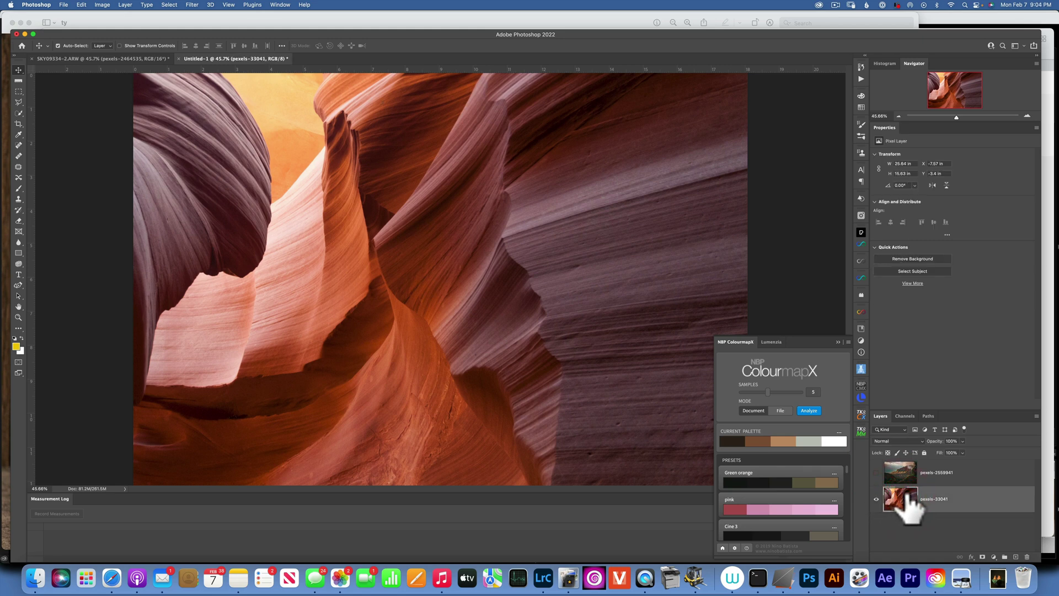
Analyze the canyon photo into a five-colour dark-red-to-peach palette and inspect its option menus
left_click(810, 410)
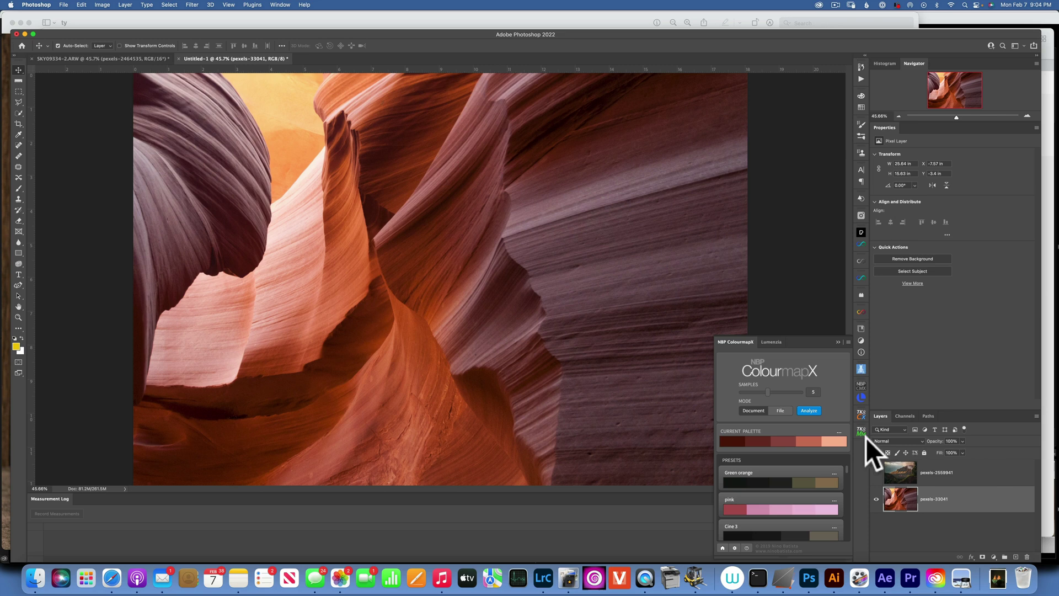
left_click(839, 430)
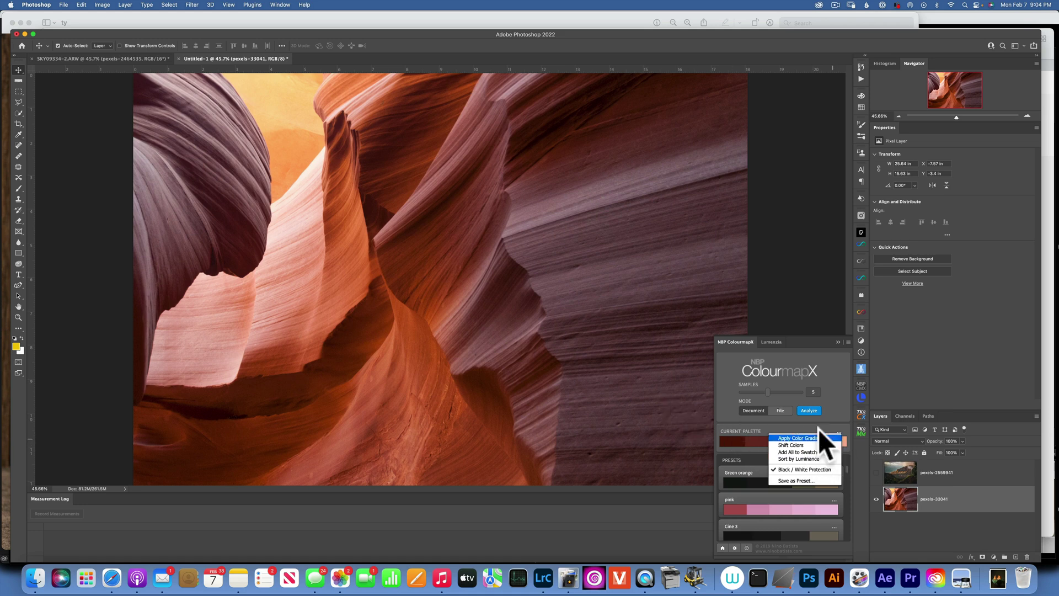
left_click(837, 418)
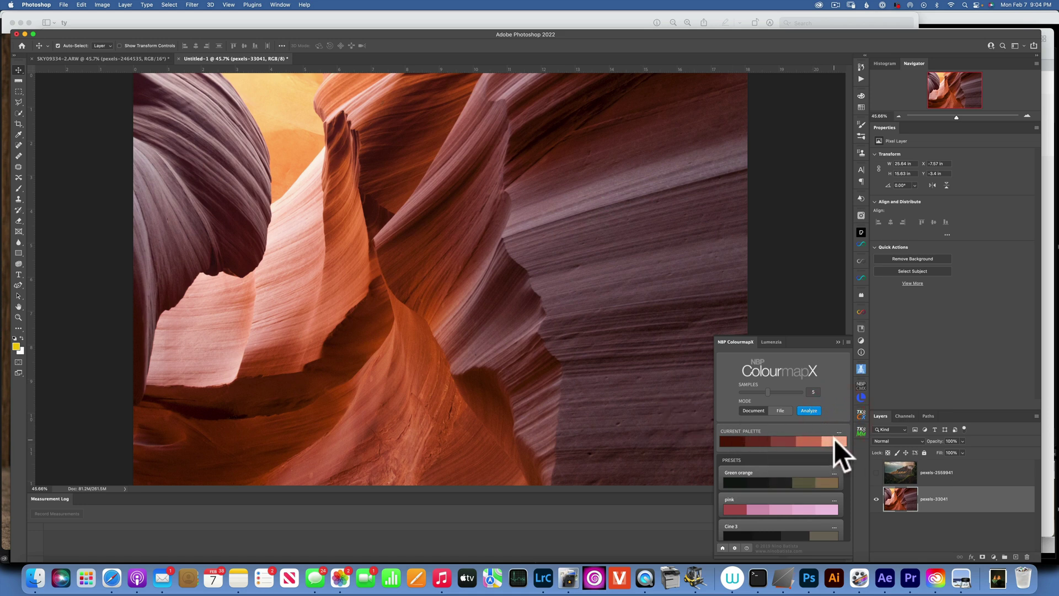
right_click(834, 439)
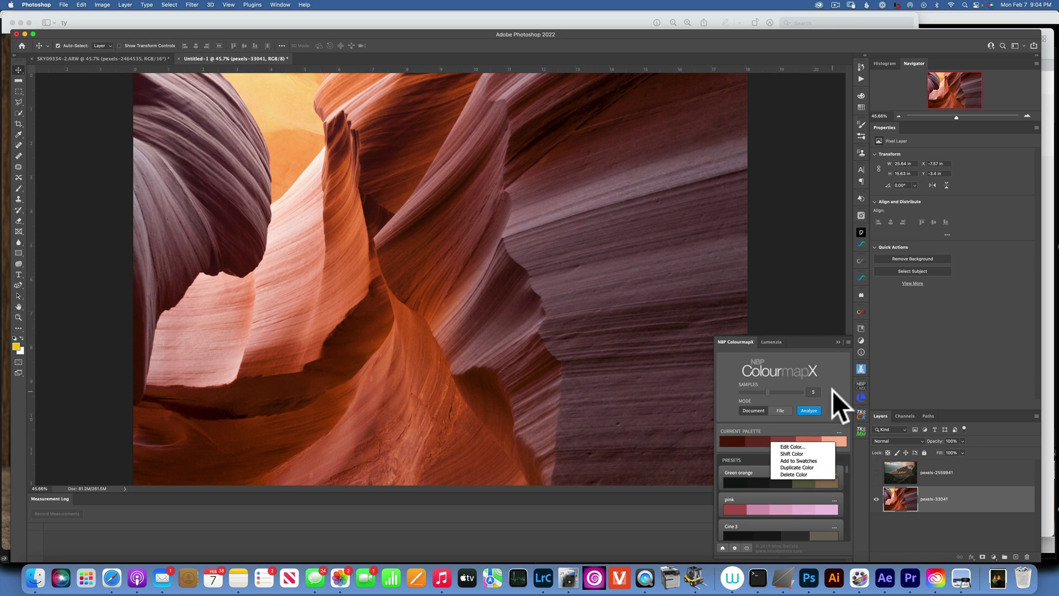
Show the mountain coastline layer pexels-2559941 again and make it the working layer
left_click(809, 309)
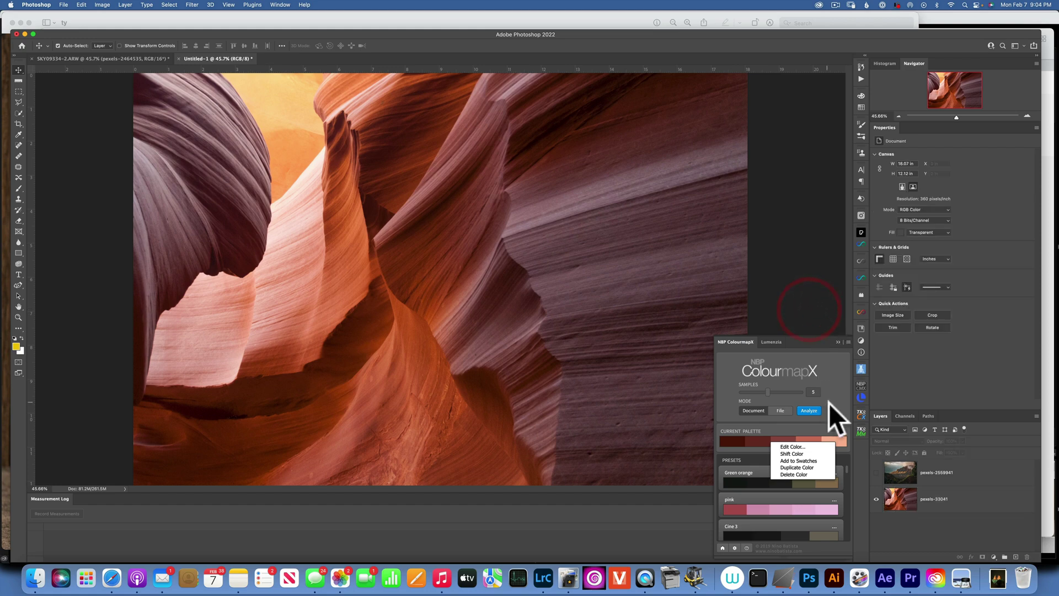
left_click(877, 472)
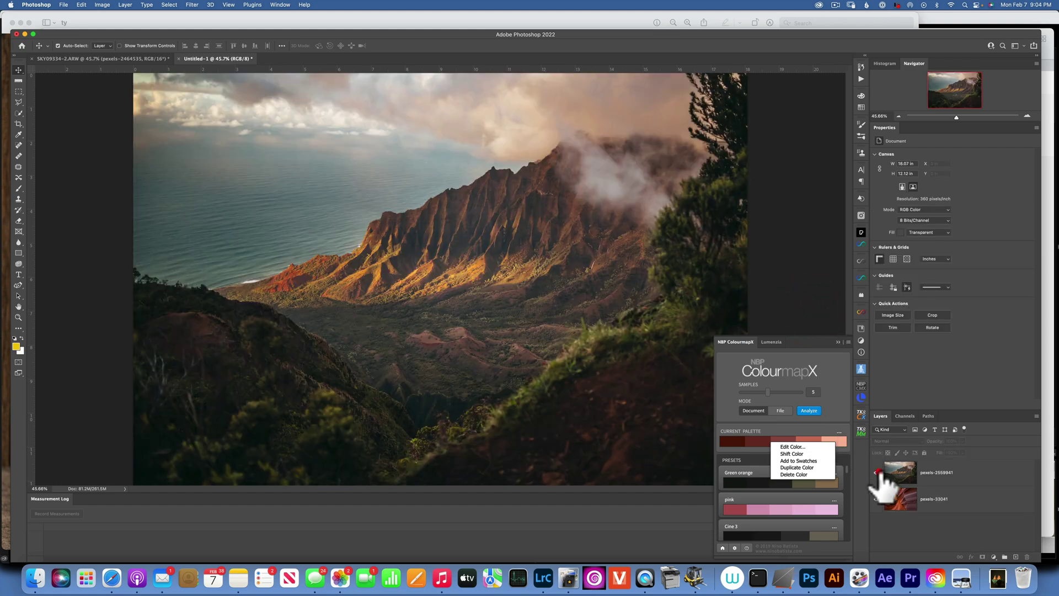
left_click(904, 472)
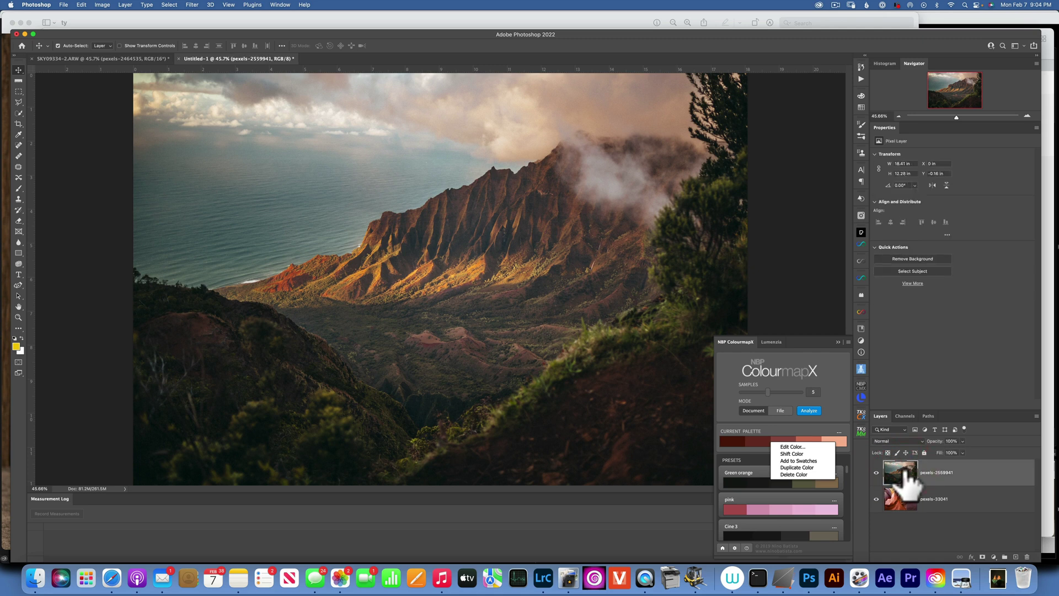
Apply the red palette as a Soft Light 60% gradient-map grade and compare it on and off
left_click(840, 430)
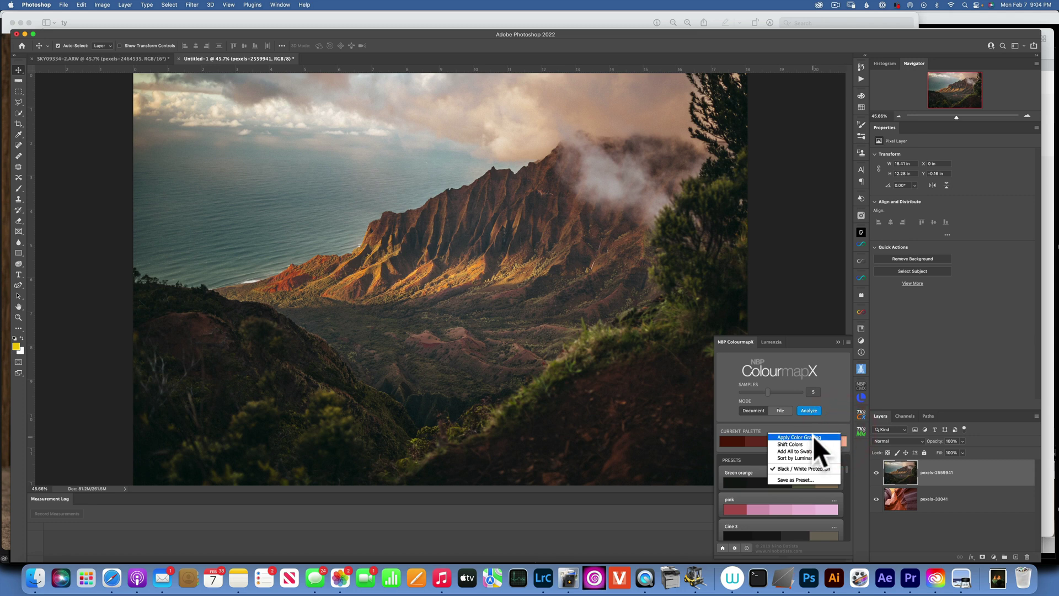
left_click(814, 436)
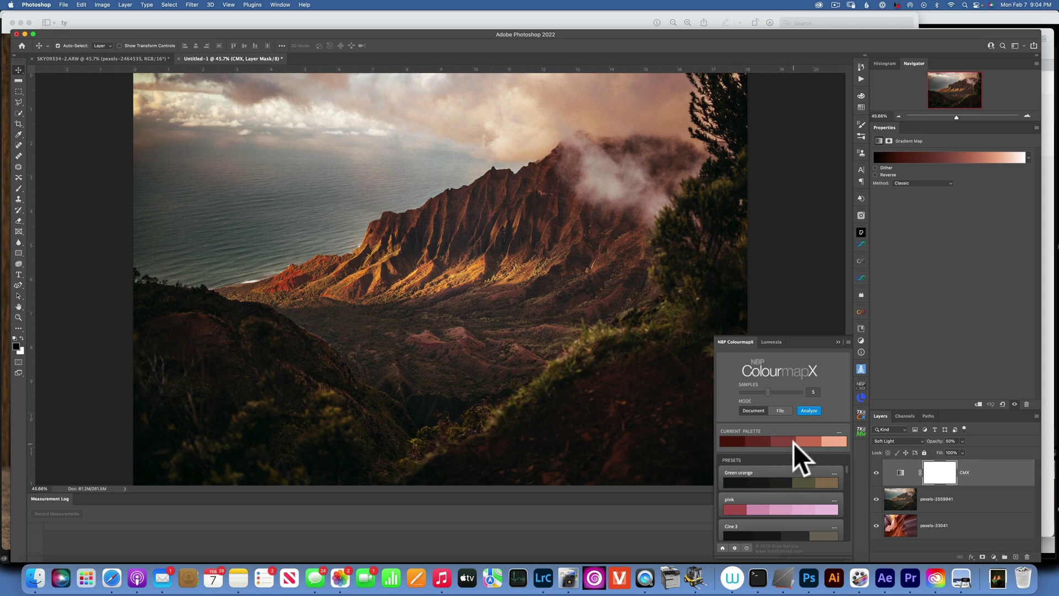
left_click(877, 472)
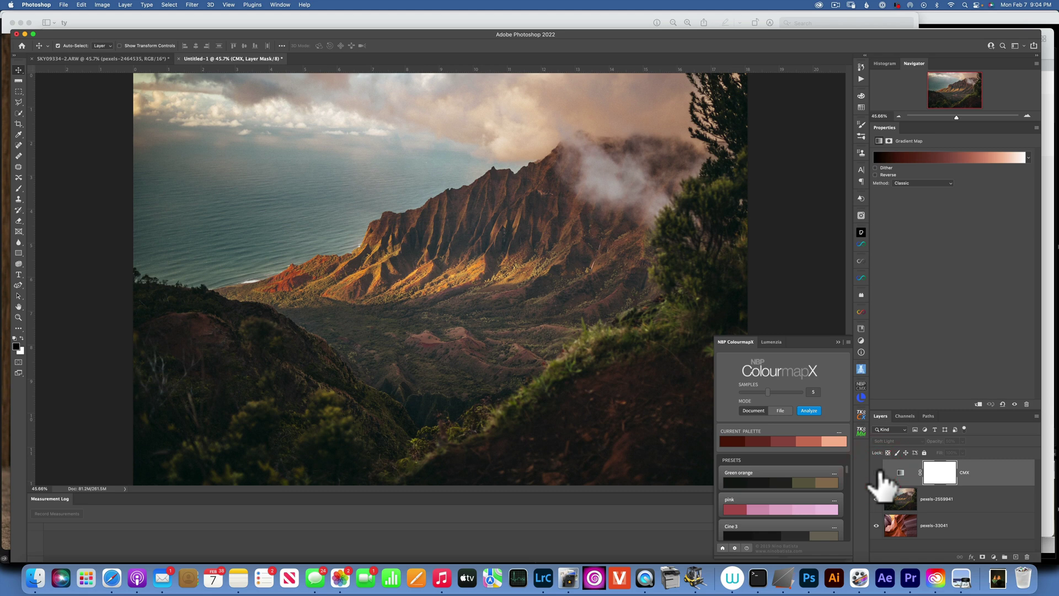
left_click(877, 472)
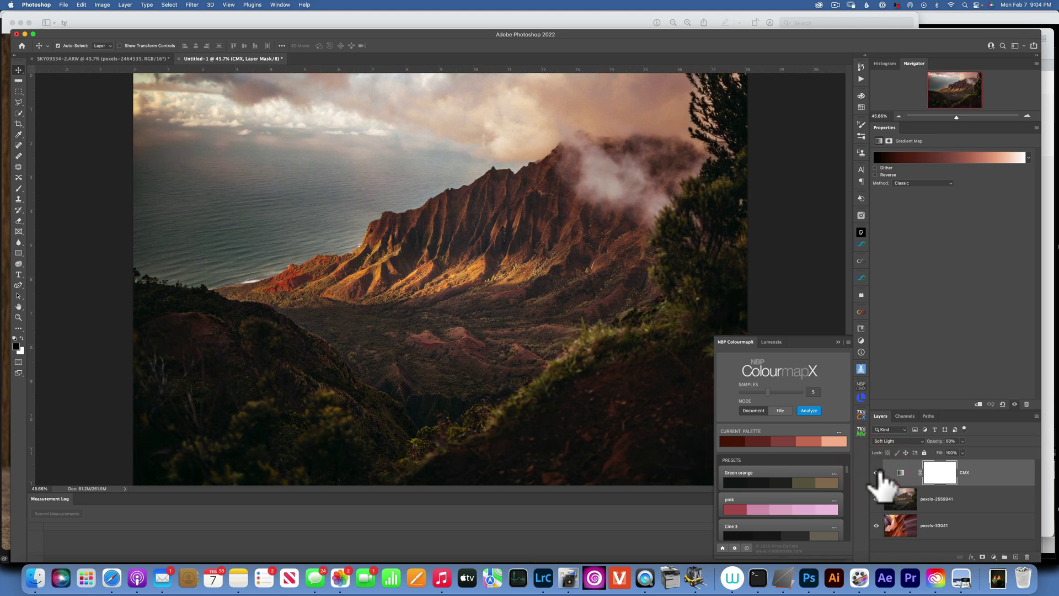
left_click(877, 473)
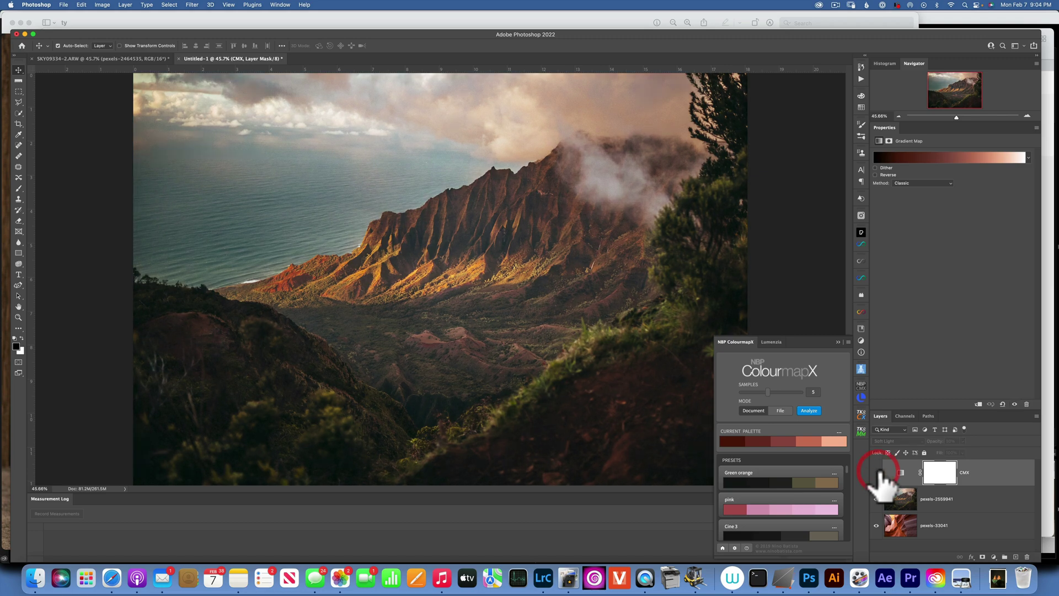
left_click(876, 472)
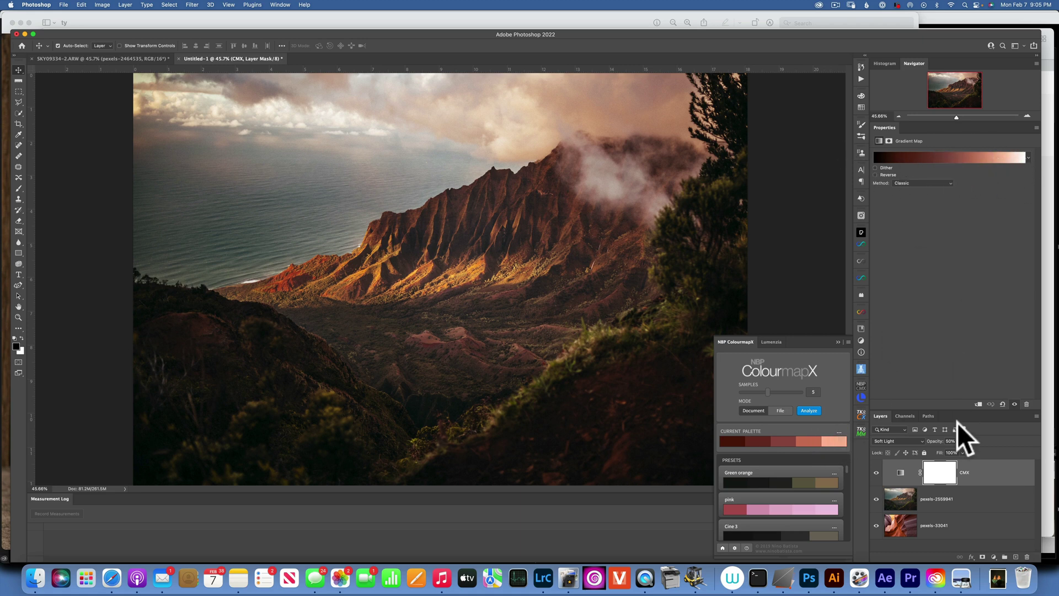
Delete the red CMX layer and apply the Blue preset as a colour grade
left_click(978, 473)
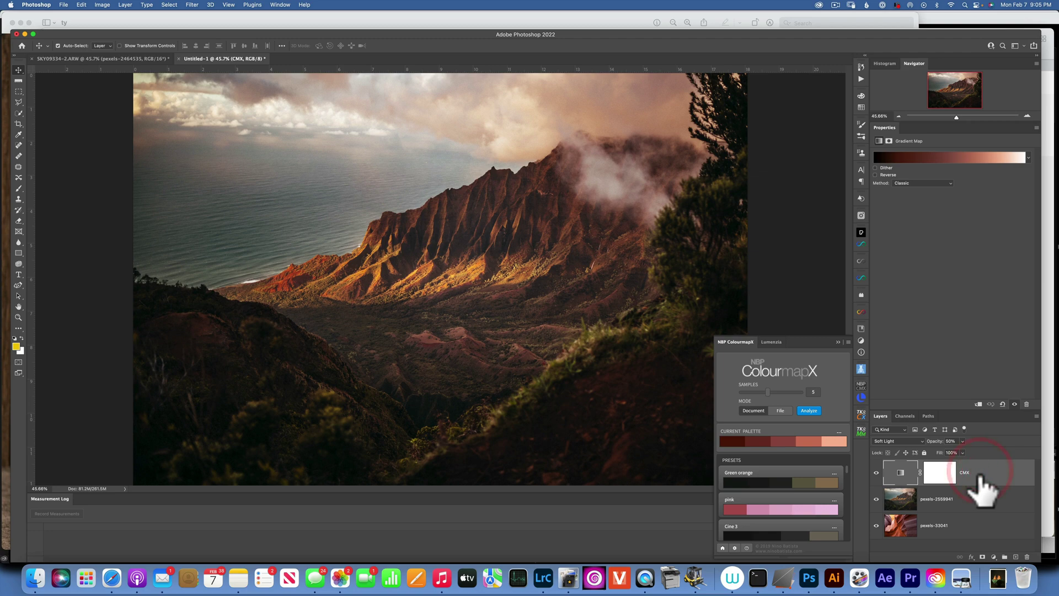
key("BackSpace")
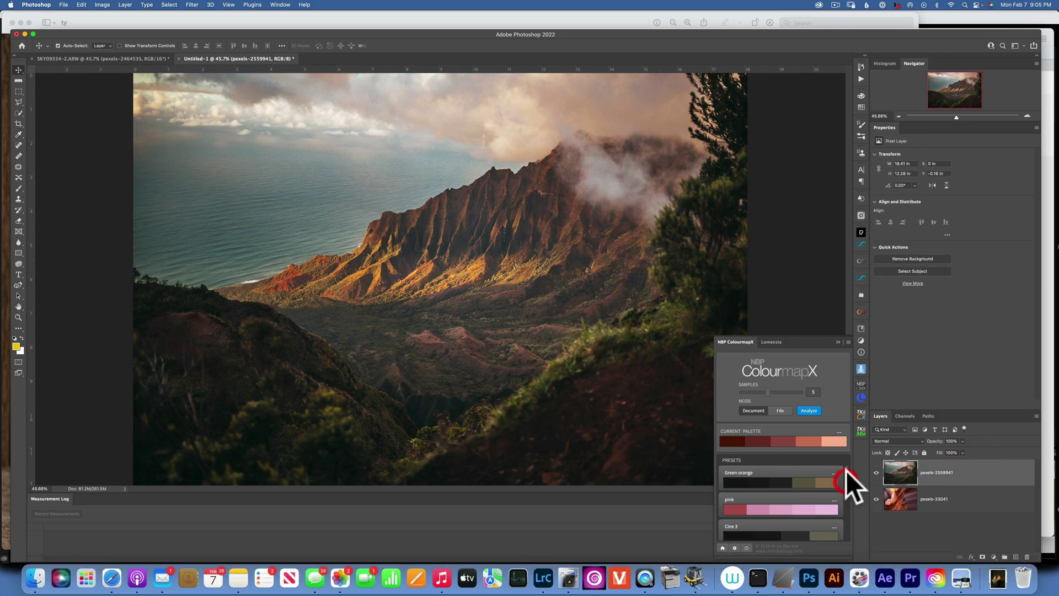
left_click_drag(846, 471, 848, 541)
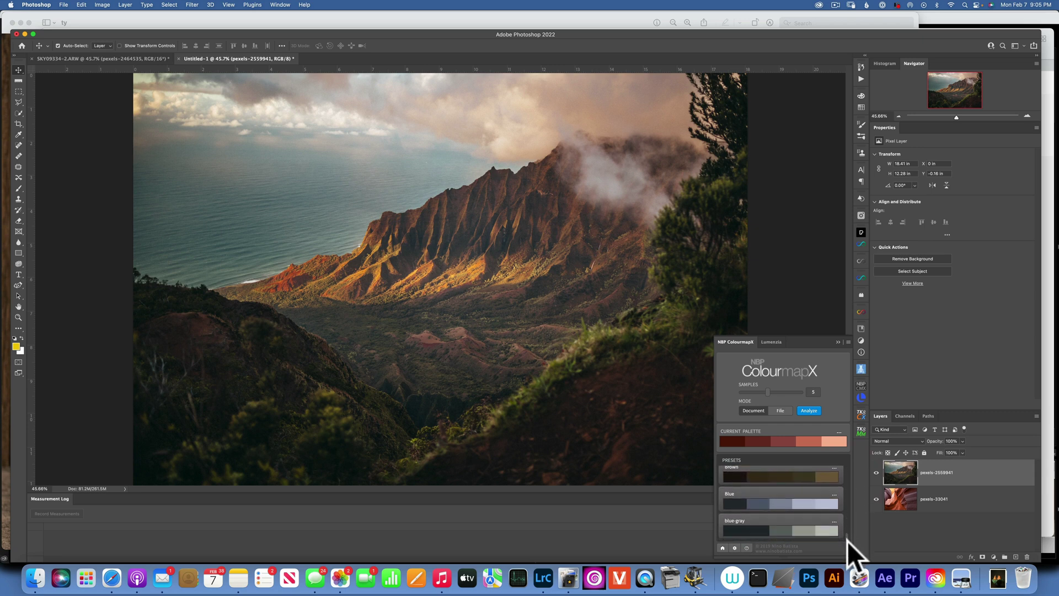
left_click(835, 494)
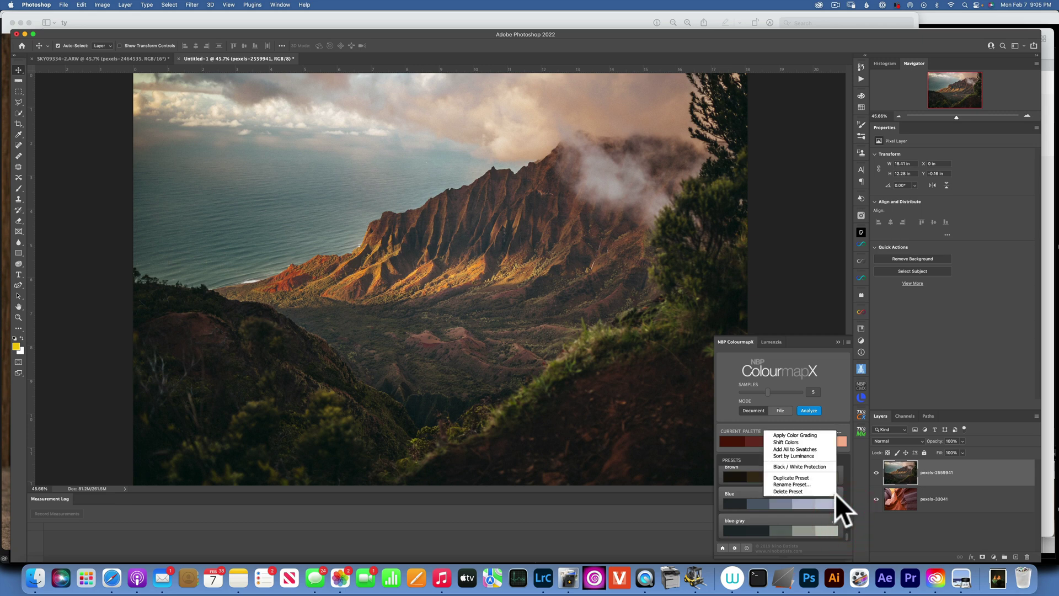
left_click(814, 436)
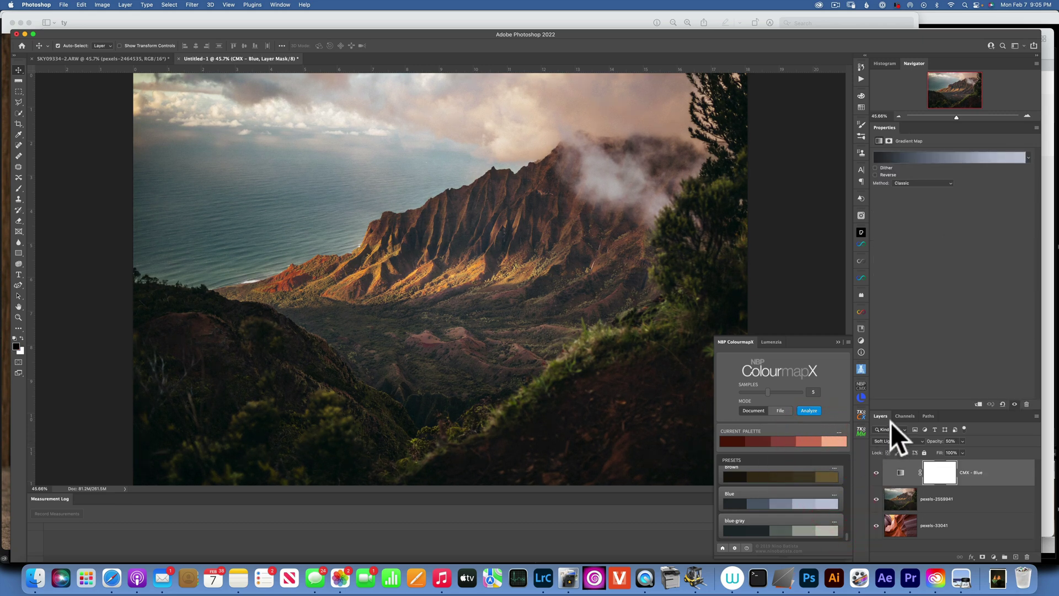
Toggle the CMX - Blue grade off and on to compare with the original
left_click(877, 472)
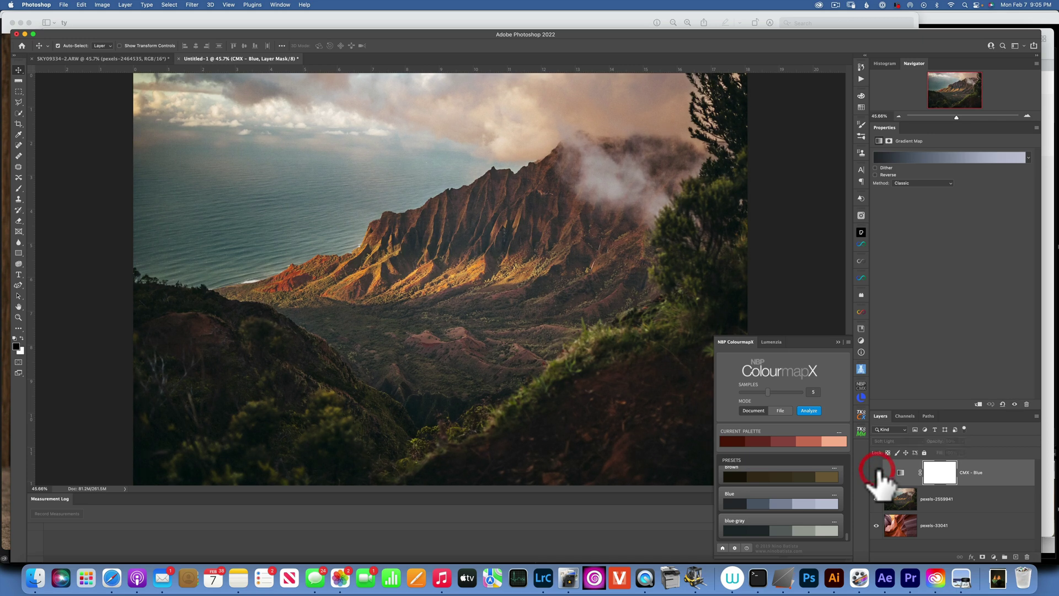
left_click(877, 471)
left_click(877, 473)
left_click(878, 472)
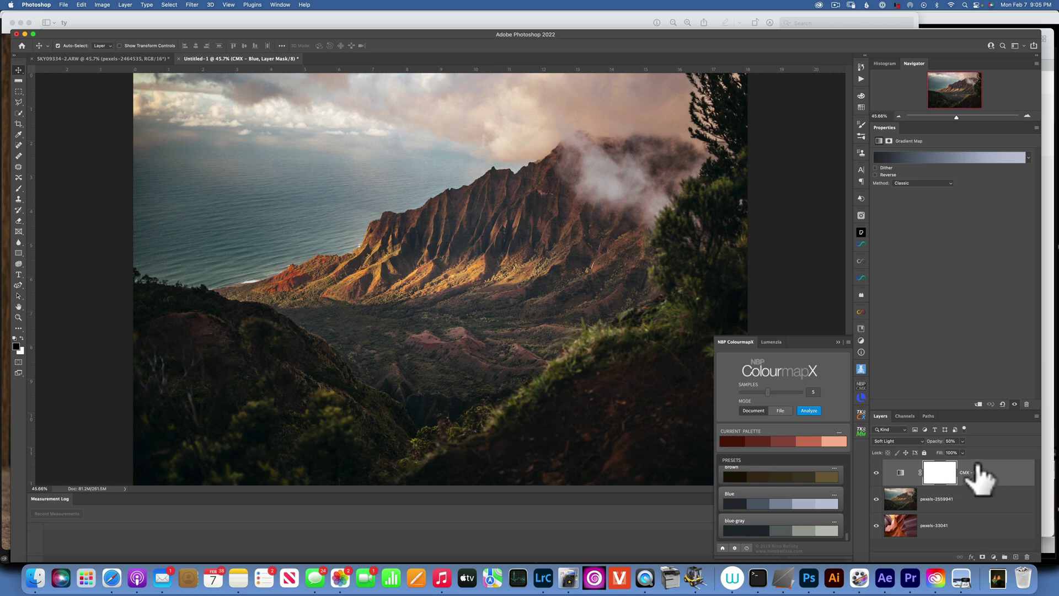
Try Overlay and Multiply blending on the blue grade, then settle on Linear Light
left_click(901, 441)
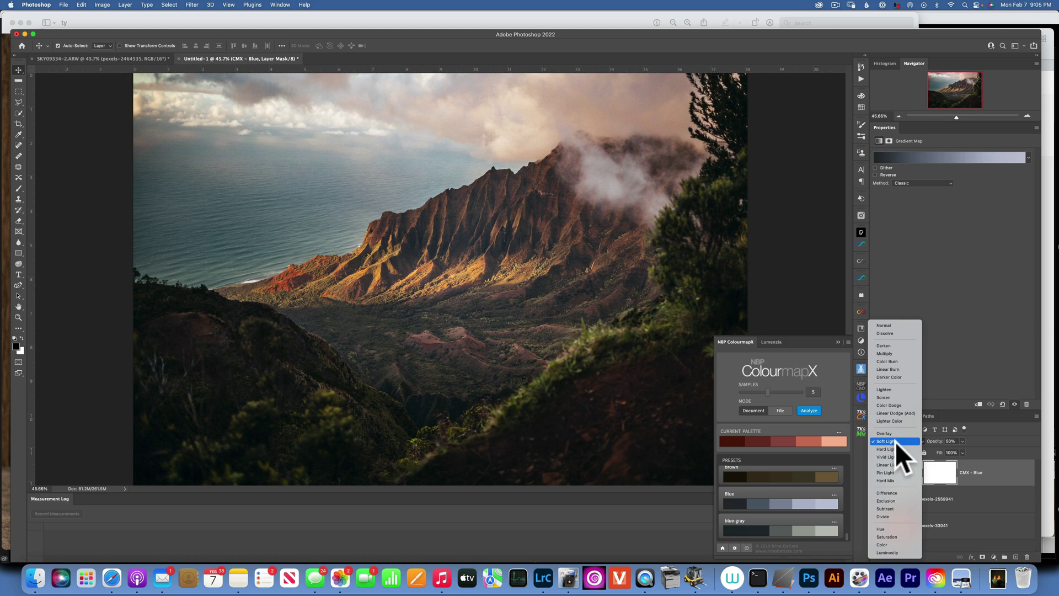
left_click(892, 433)
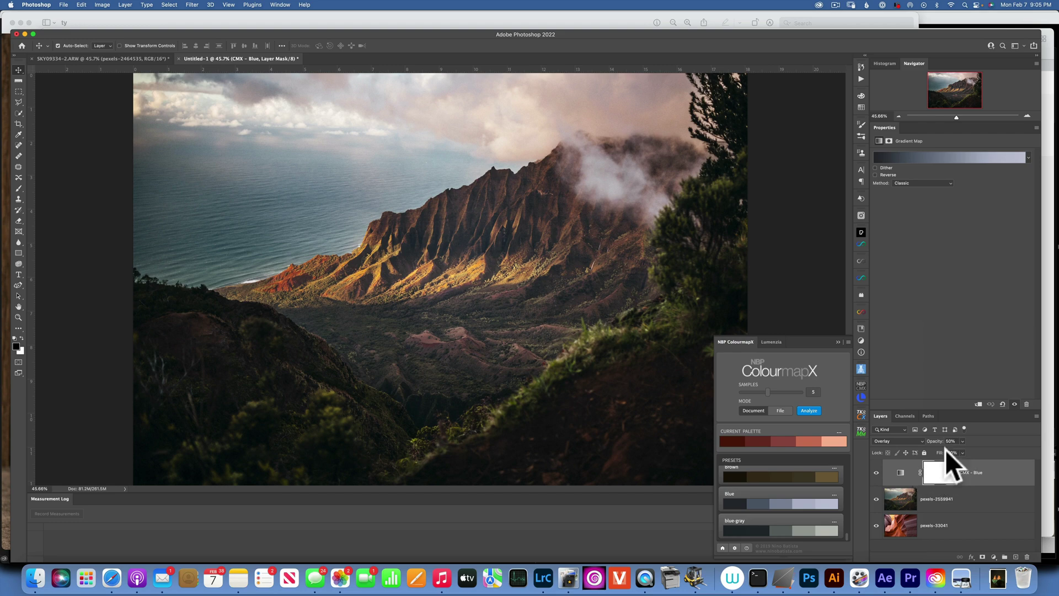
left_click(899, 440)
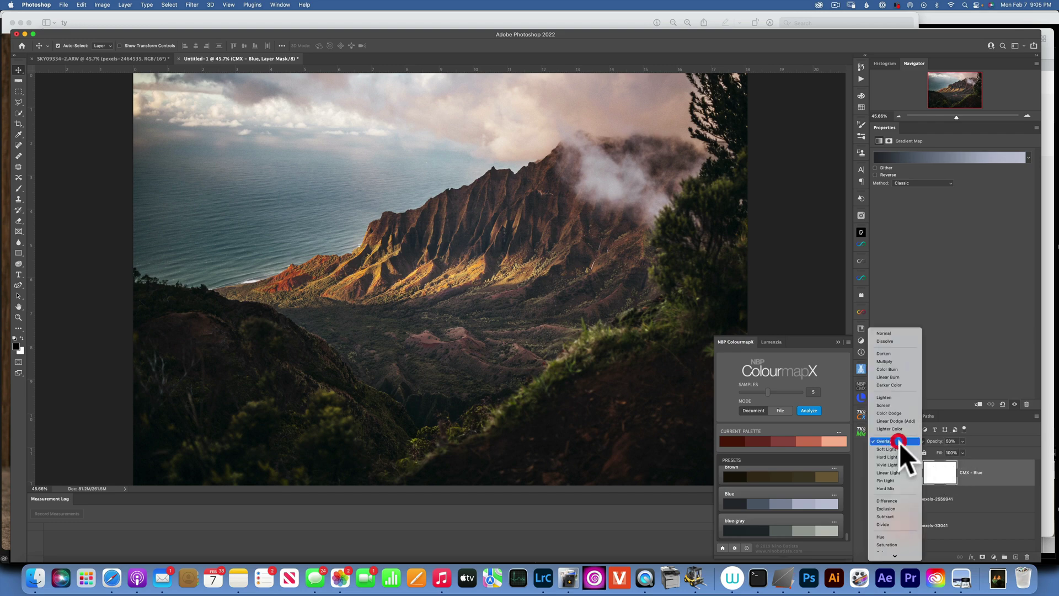
left_click(899, 361)
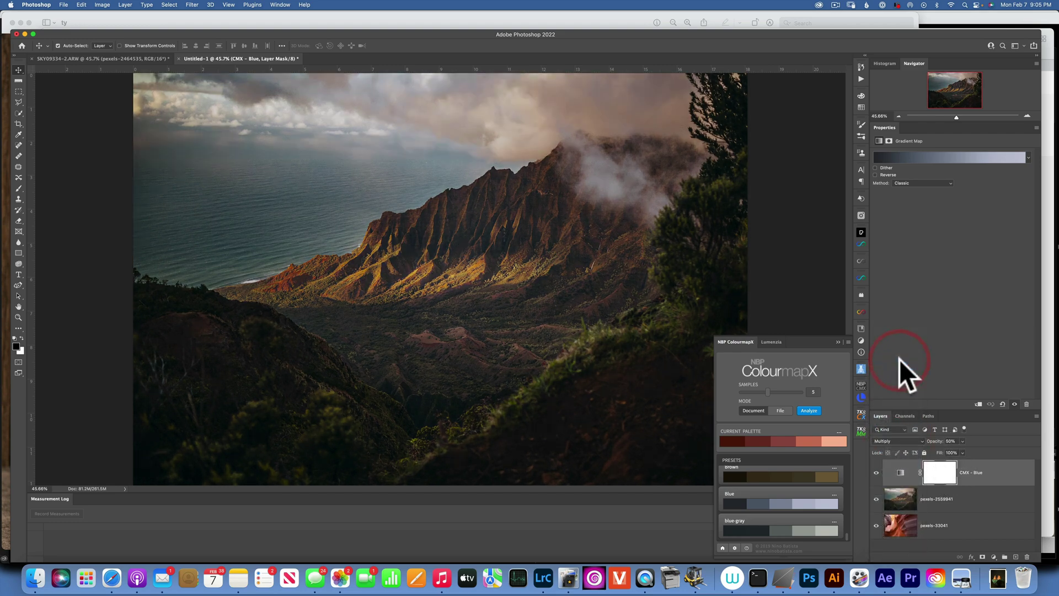
left_click(899, 441)
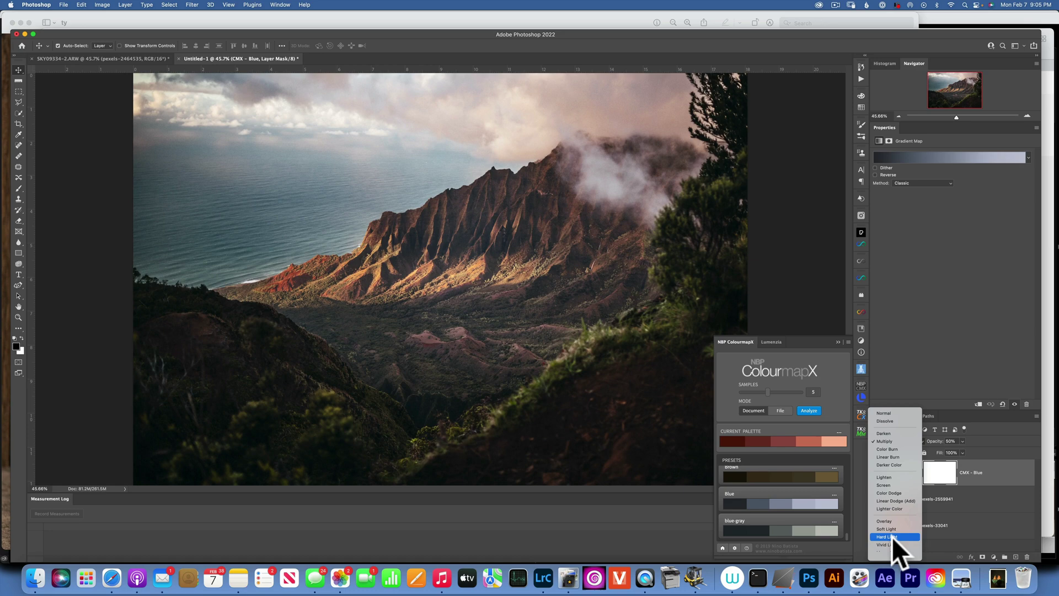
scroll(892, 538, "down", 5)
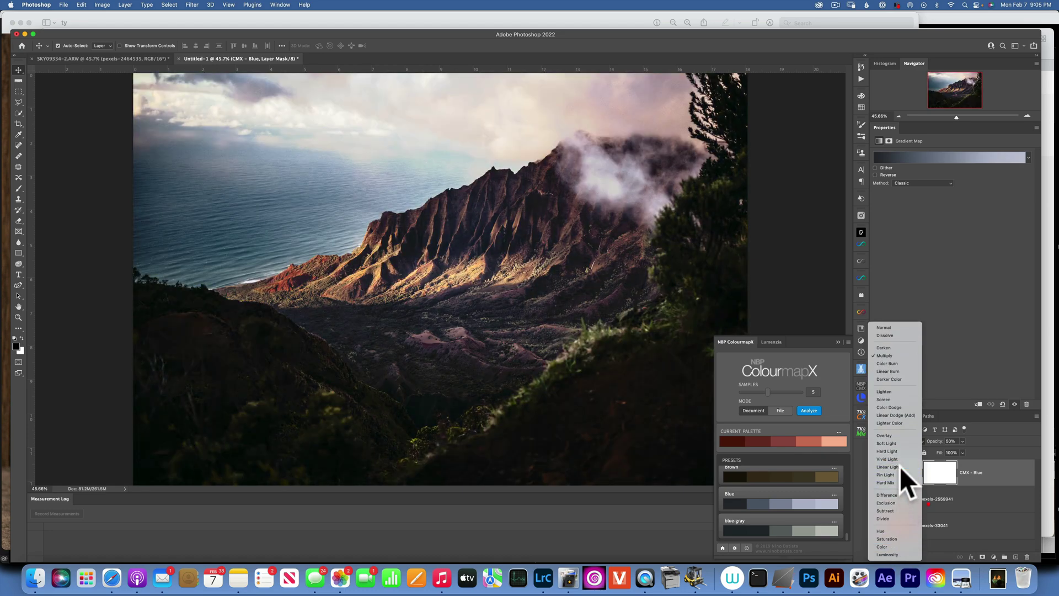
left_click(900, 466)
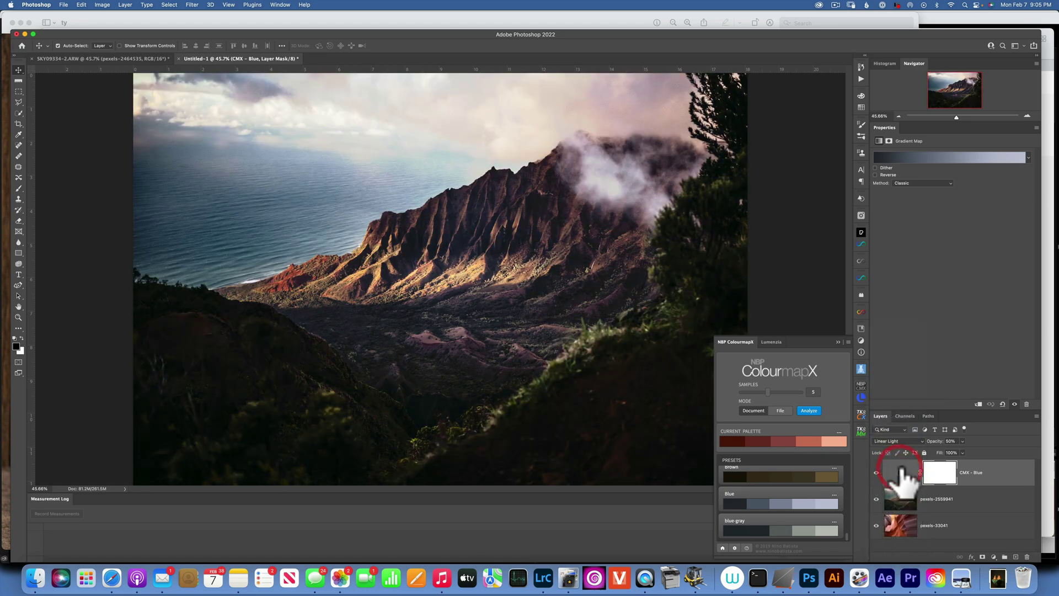
Reduce the CMX - Blue layer's fill to 0%, hide it, and select it for removal
left_click(961, 455)
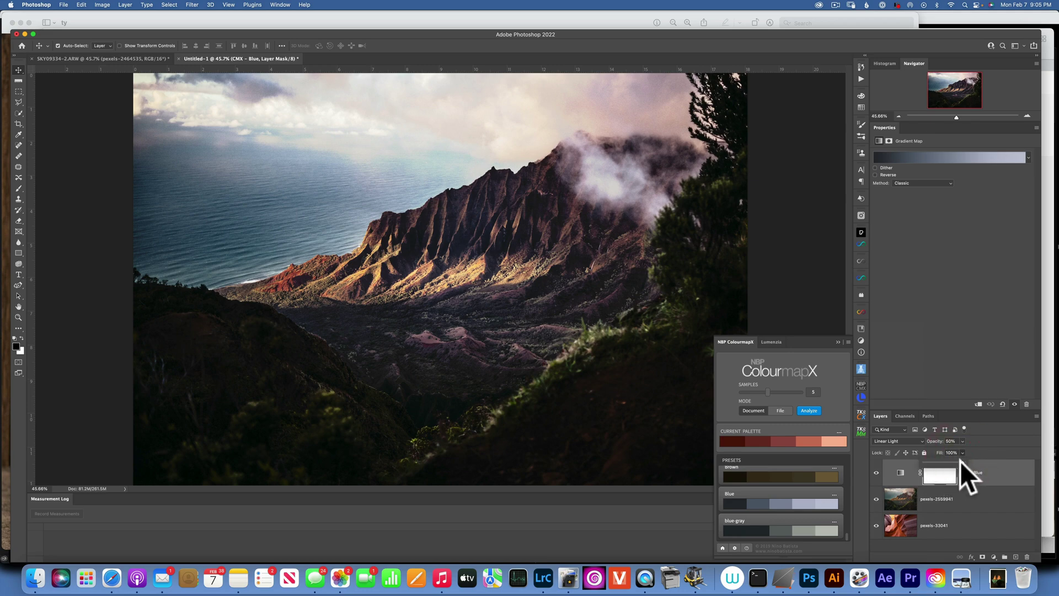
left_click_drag(927, 462, 922, 461)
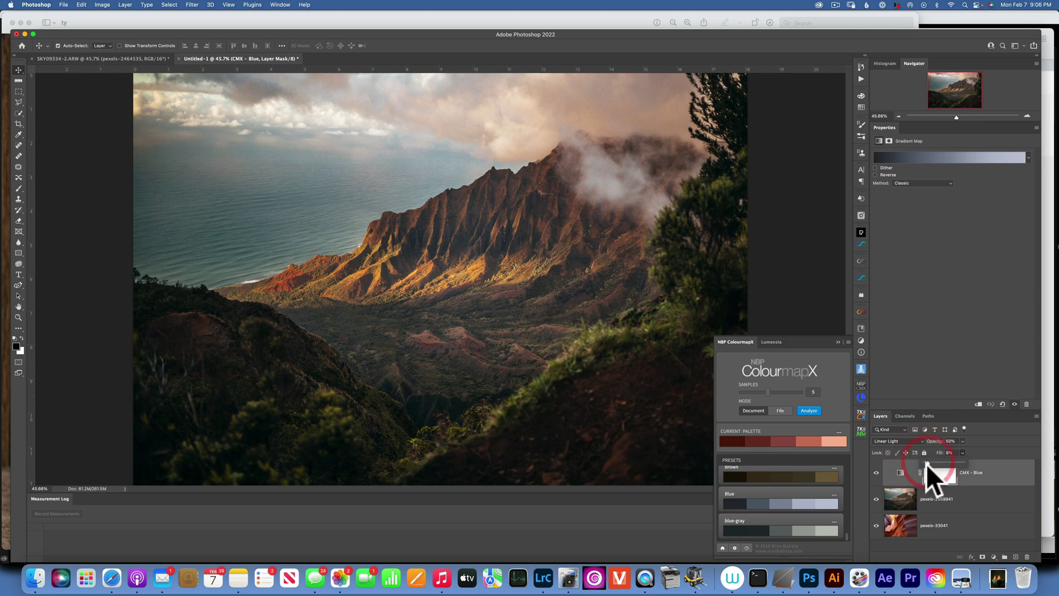
left_click(877, 473)
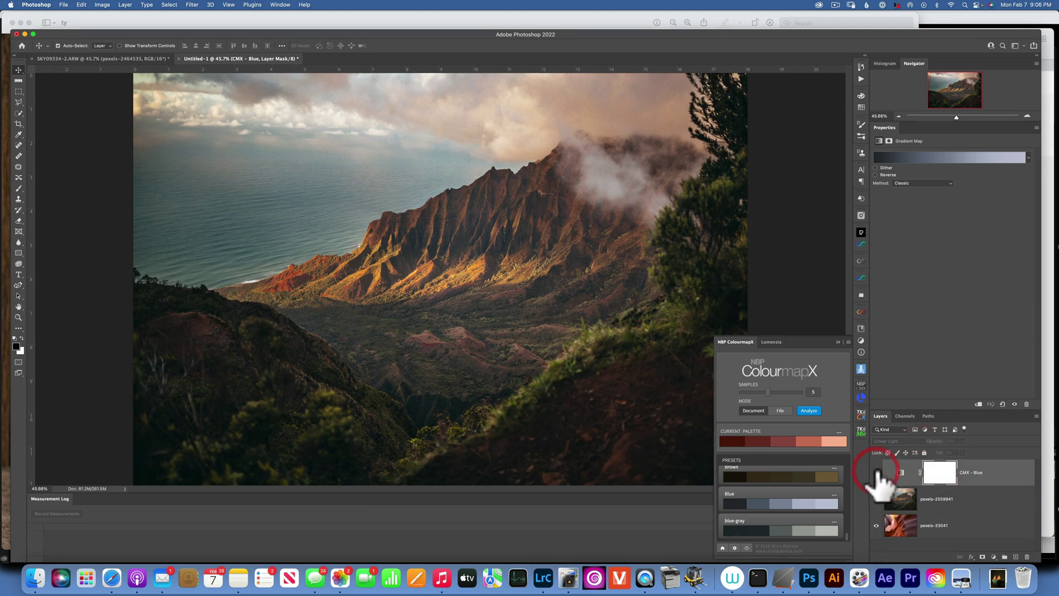
left_click(1001, 473)
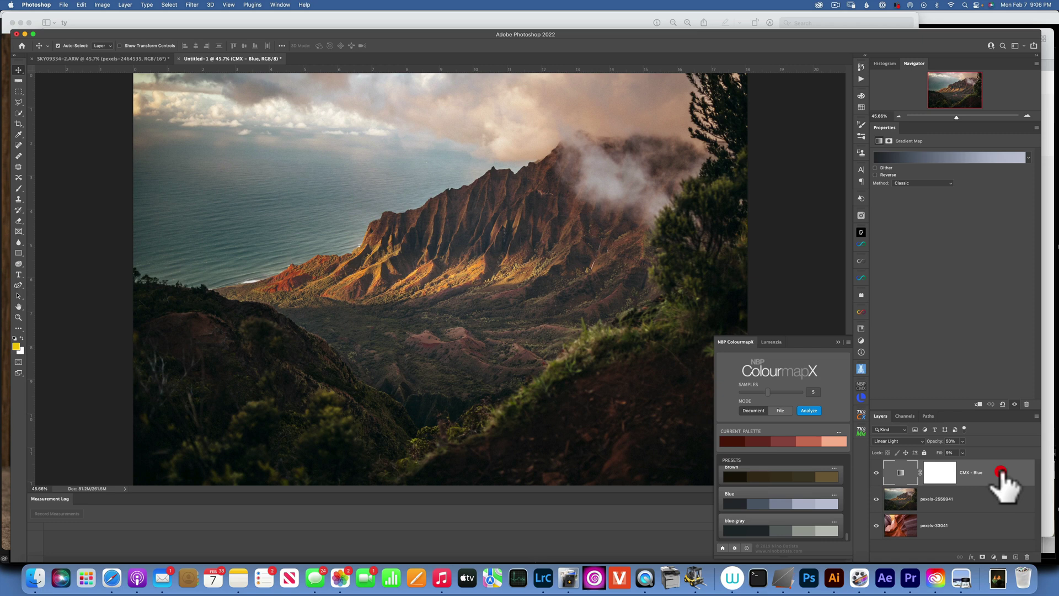
Delete CMX - Blue, switch to the SKY09334-2.ARW document, and show layer pexels-11006360
key("BackSpace")
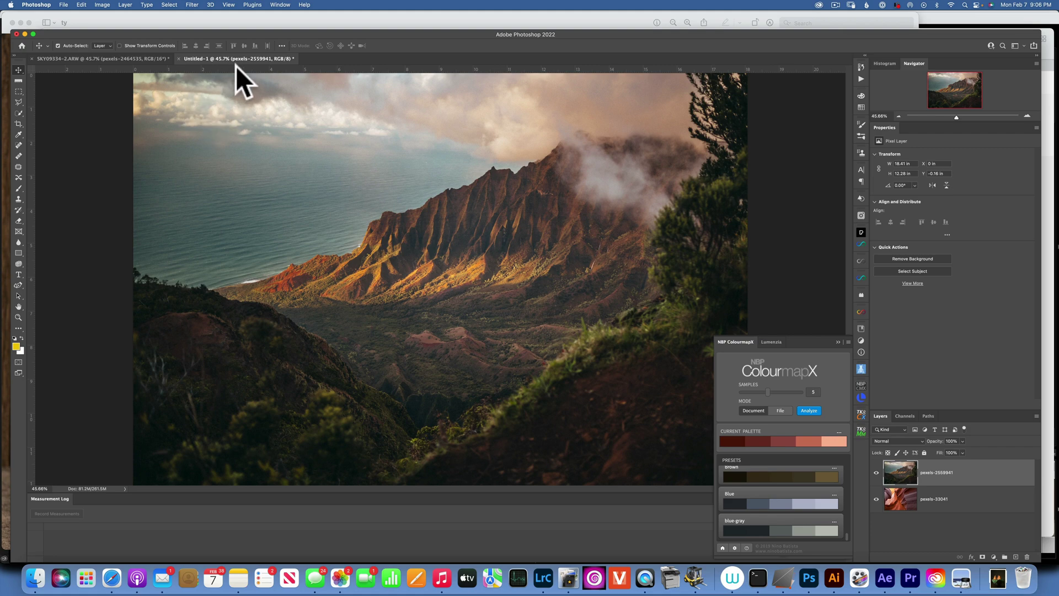
left_click(120, 57)
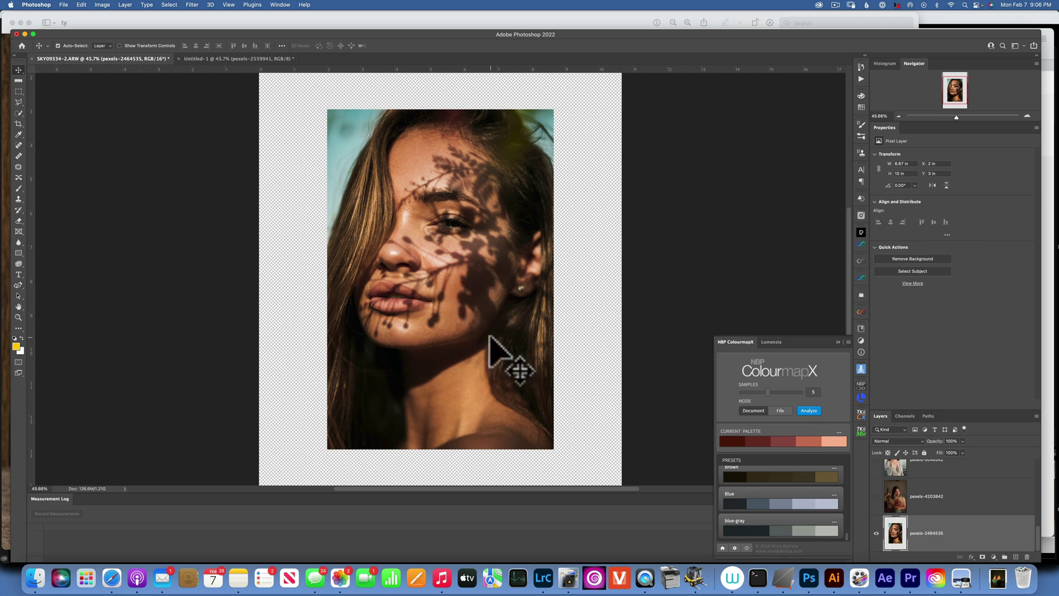
scroll(941, 485, "up", 10)
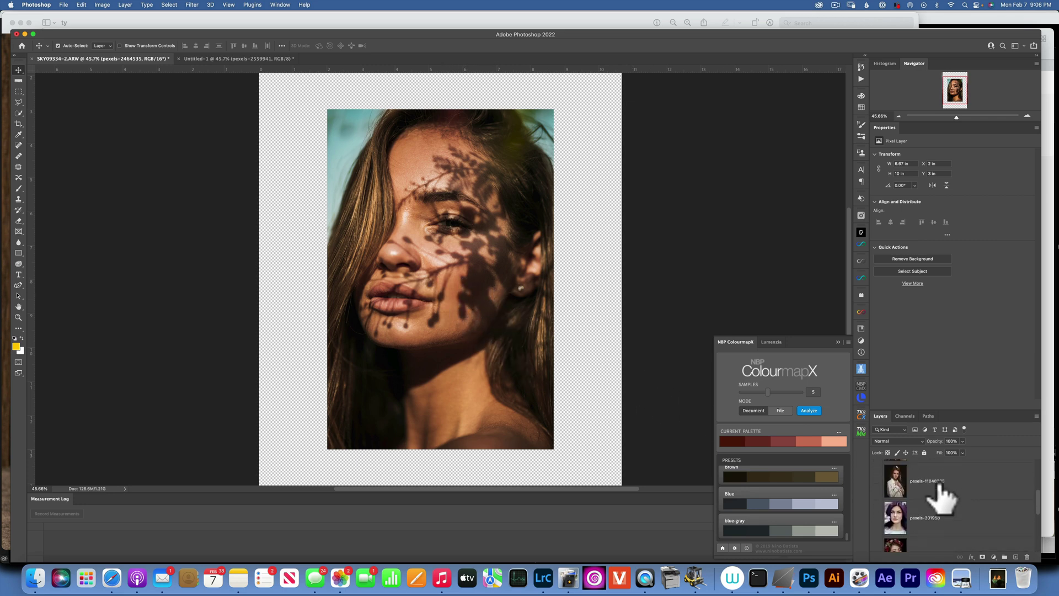
left_click(898, 479)
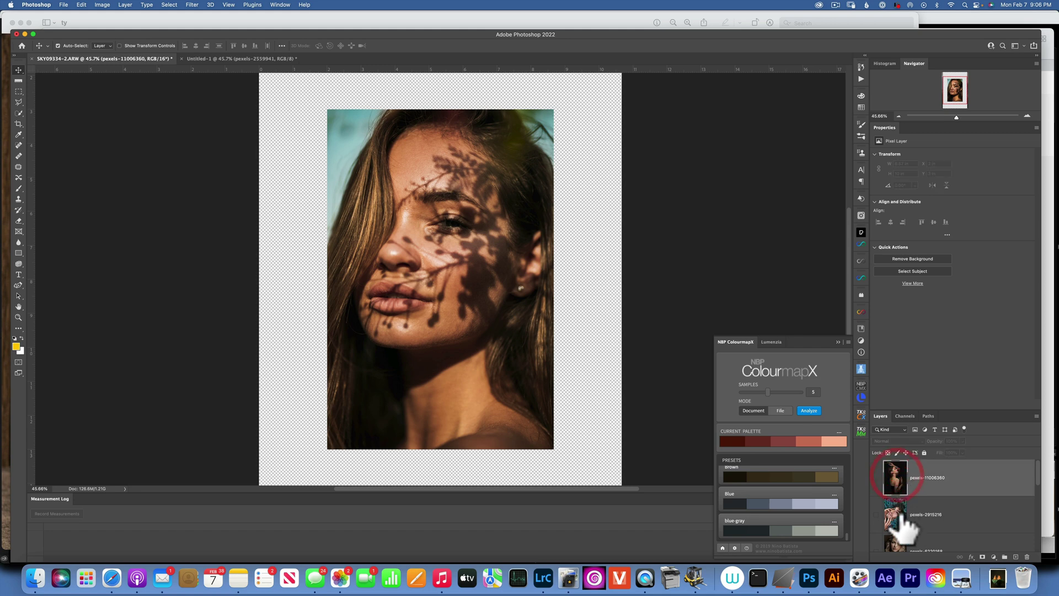
left_click(877, 478)
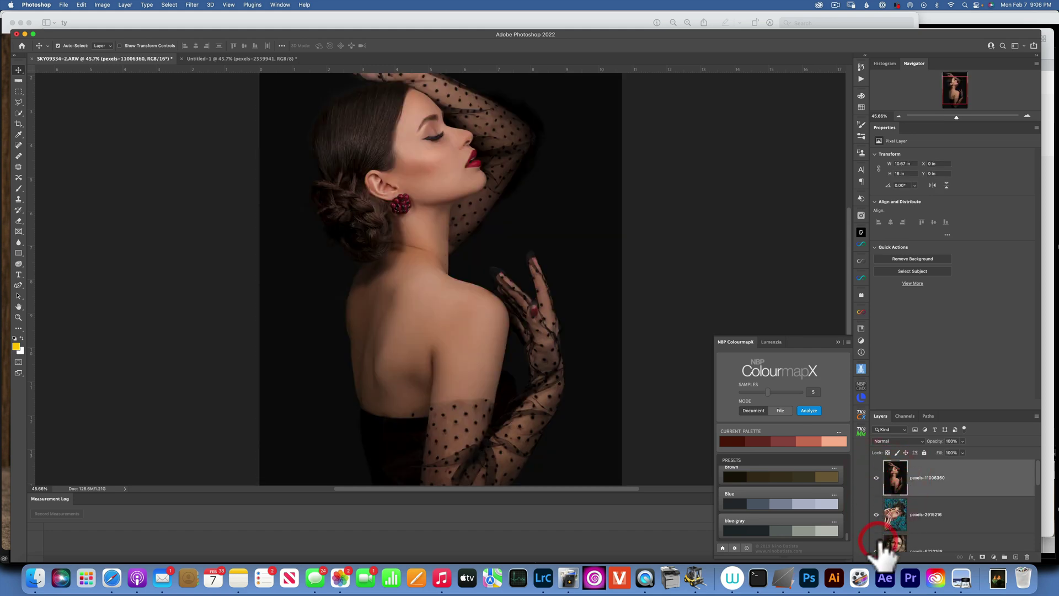
Hide the upper portrait layers and select the shadow-faced portrait layer pexels-2464535
scroll(883, 549, "down", 2)
left_click(876, 463)
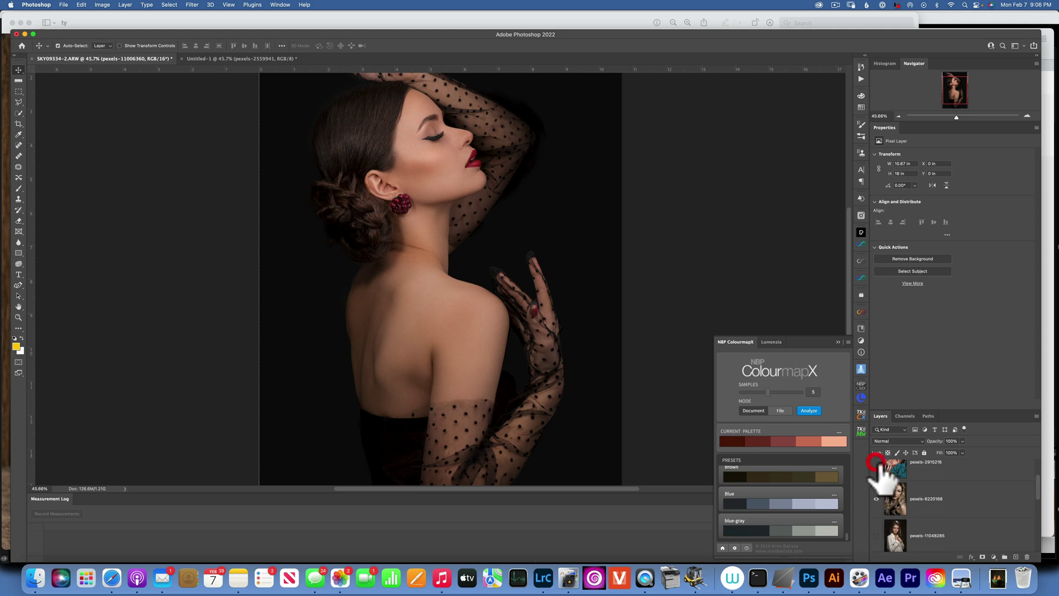
scroll(885, 483, "up", 2)
left_click(877, 478)
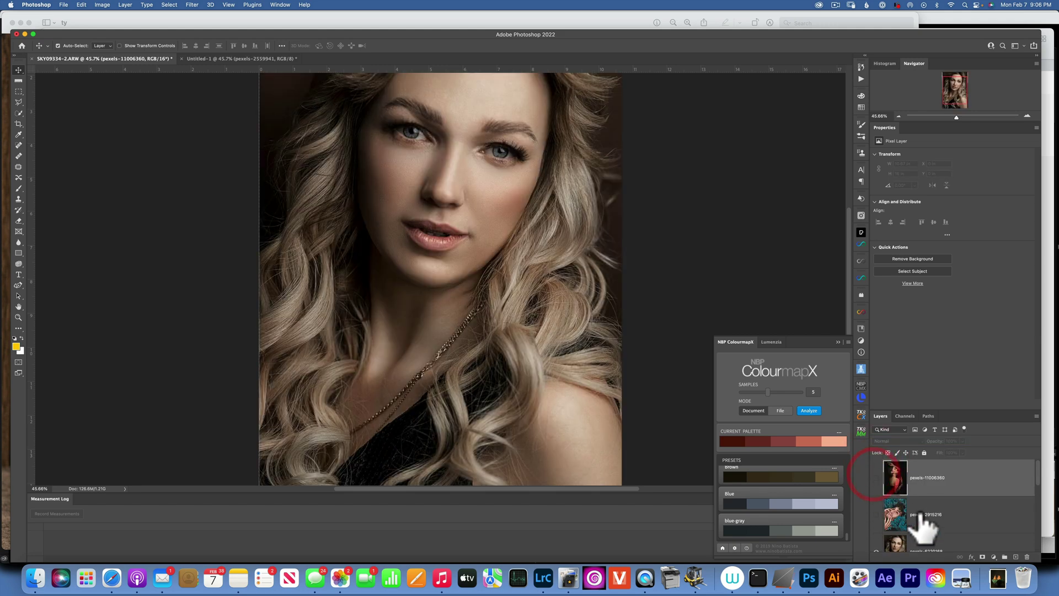
scroll(922, 525, "down", 1)
left_click(875, 505)
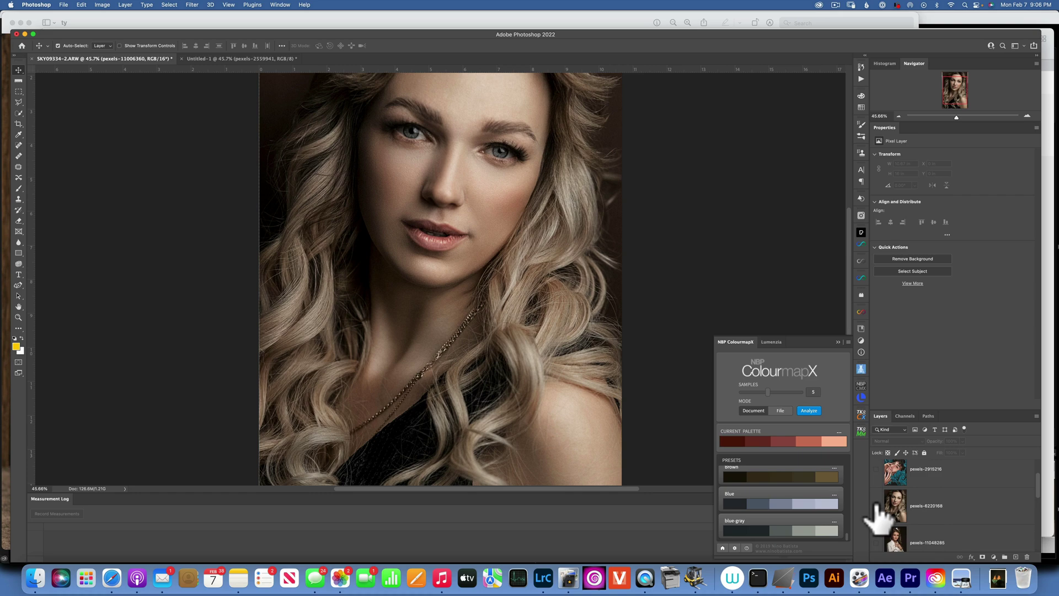
scroll(934, 536, "down", 3)
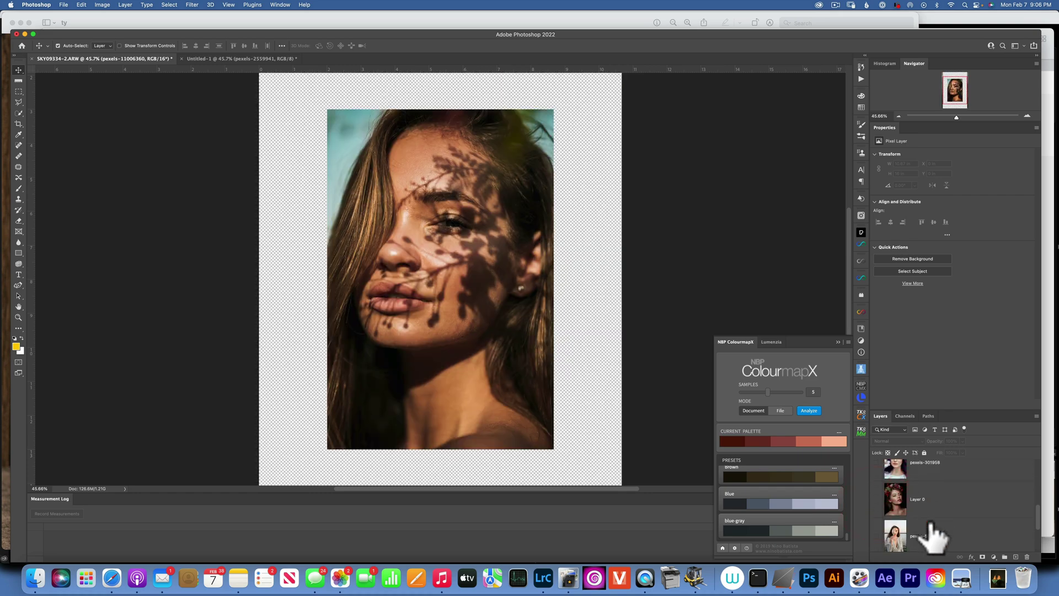
scroll(932, 530, "down", 3)
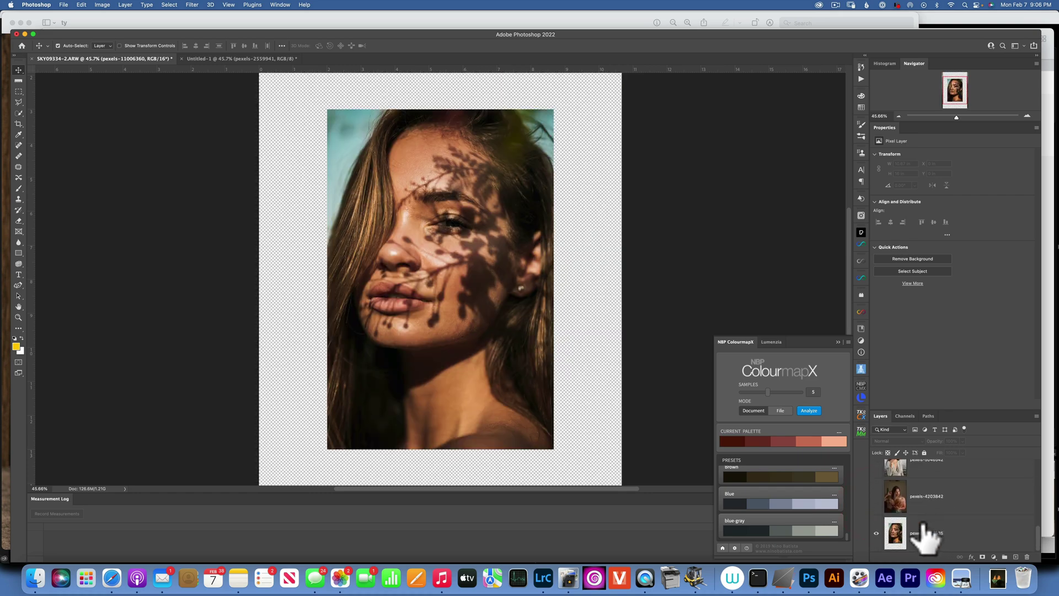
left_click(899, 535)
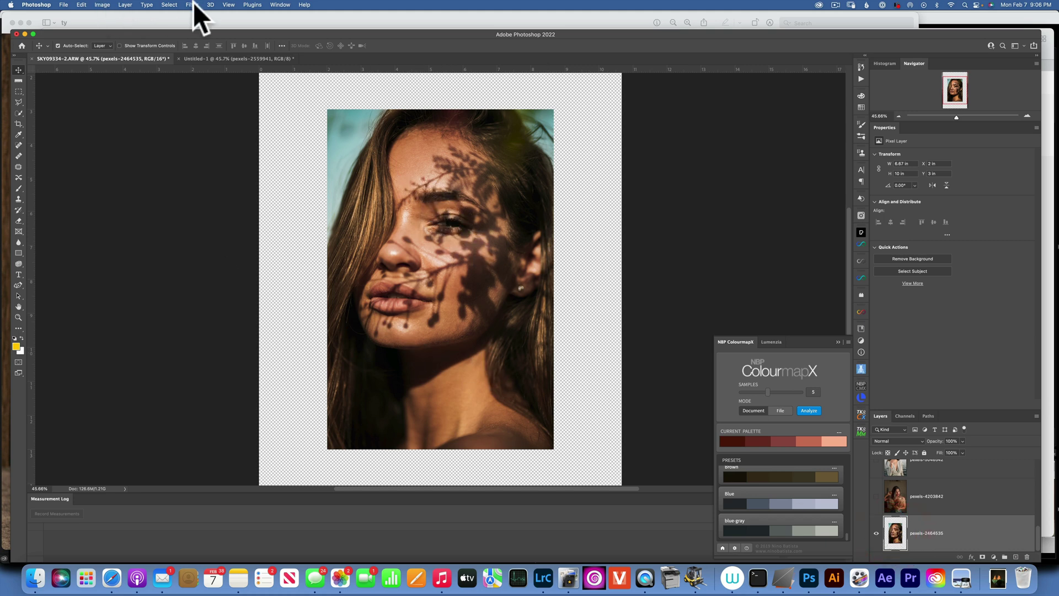
Select Skin Tones via Color Range at fuzziness 45, analyze it into a palette, then deselect
left_click(171, 2)
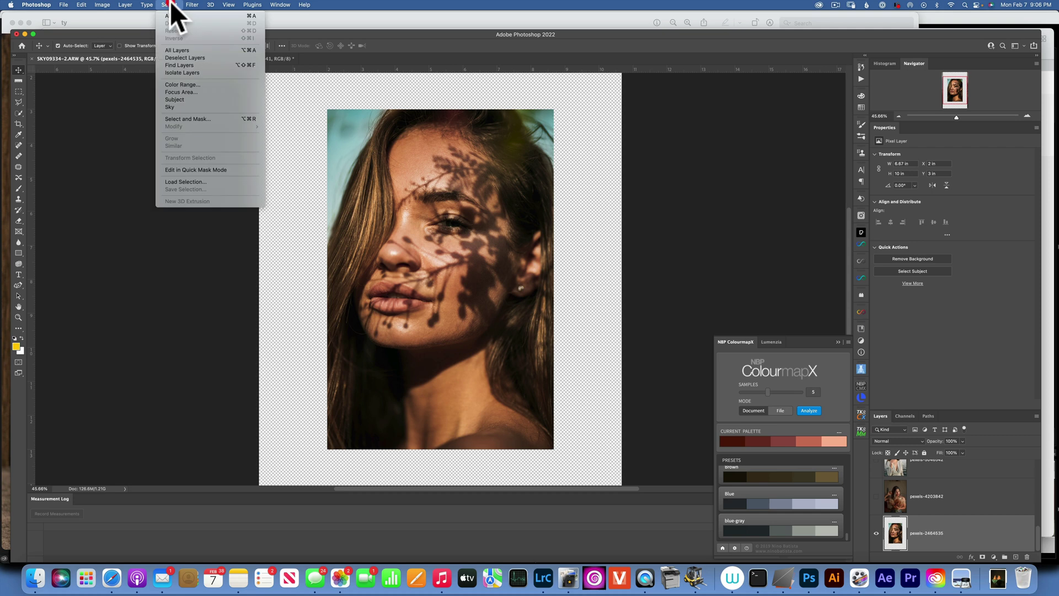
left_click(201, 83)
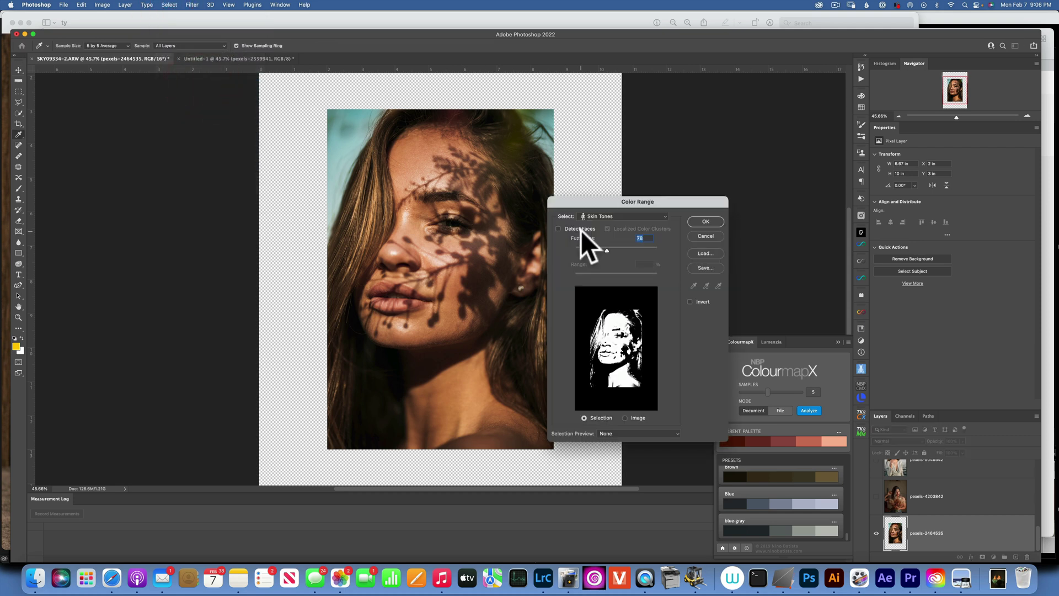
left_click(617, 217)
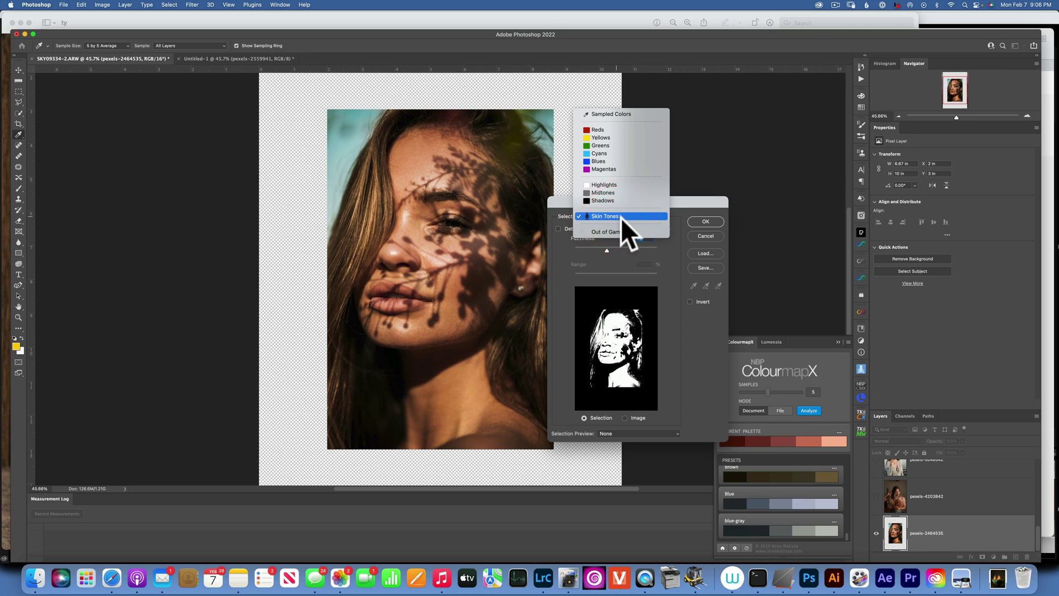
left_click(620, 216)
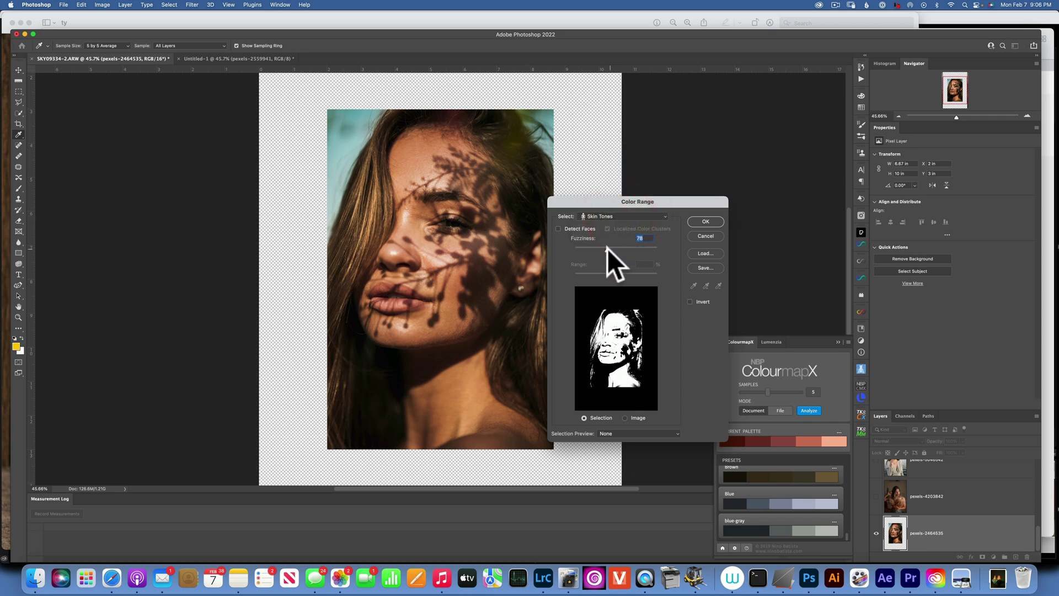
mouse_move(607, 250)
left_mouse_down()
mouse_move(586, 247)
mouse_move(642, 250)
mouse_move(594, 248)
left_mouse_up()
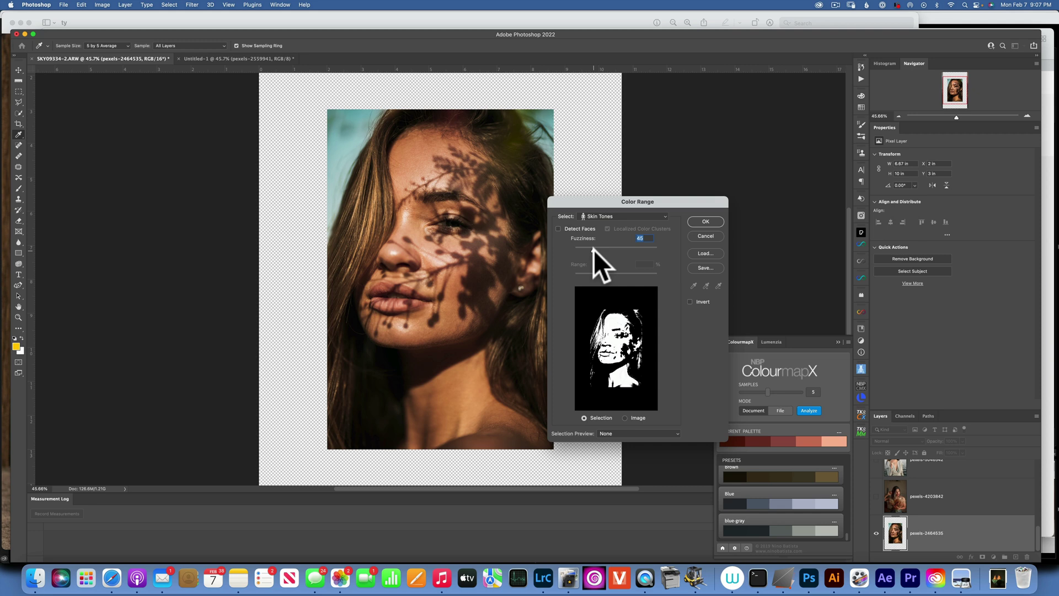
left_click(708, 221)
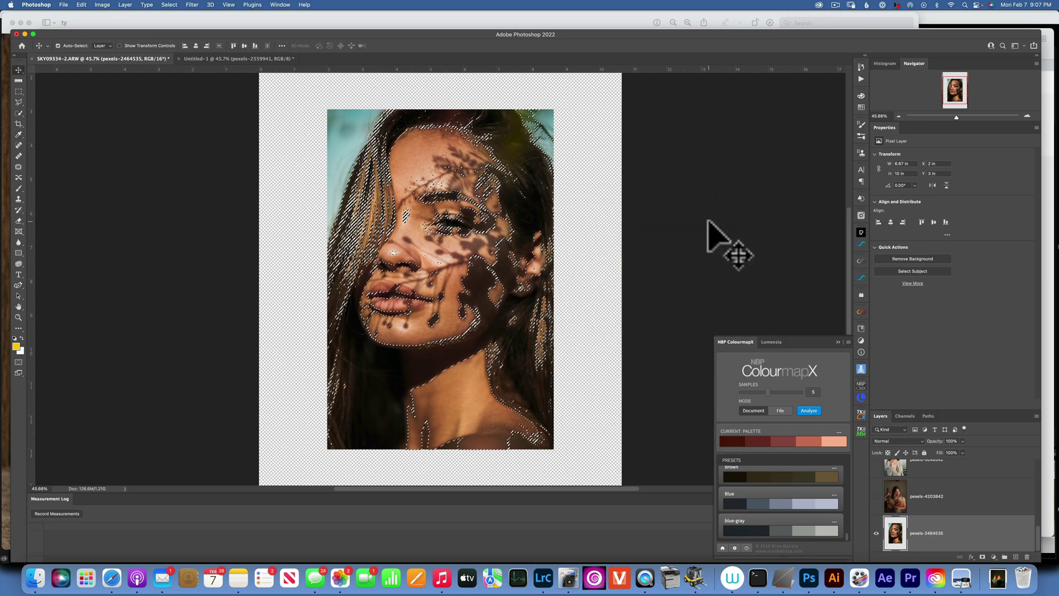
left_click(813, 409)
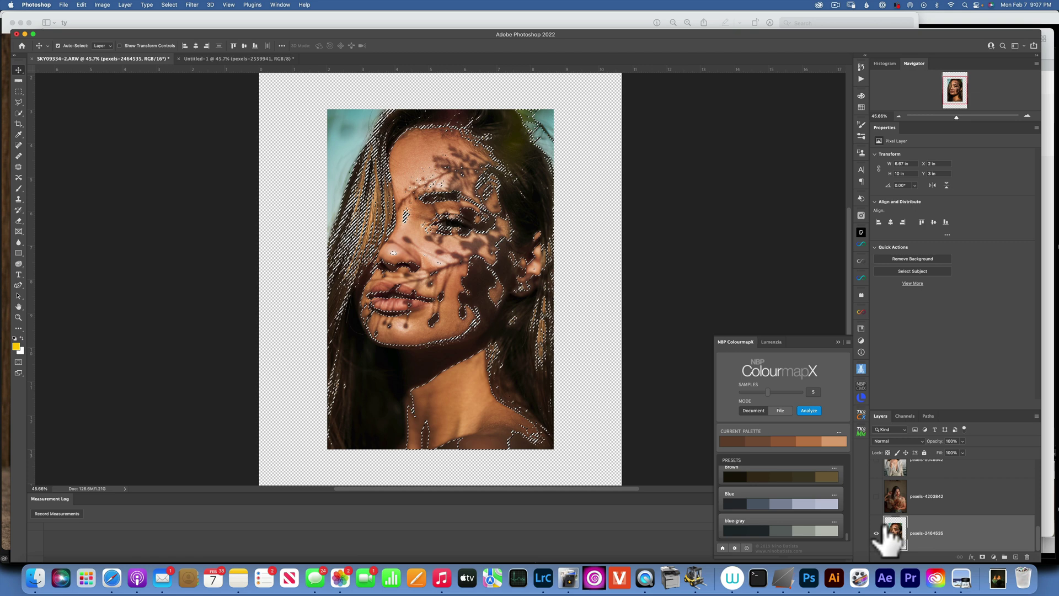
key("super+d")
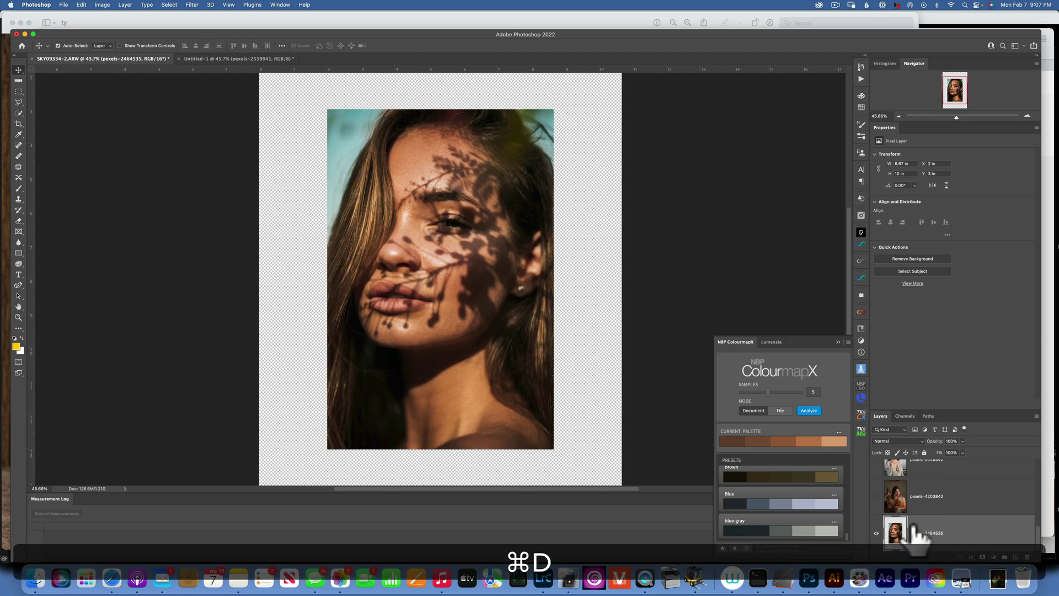
Show and select the glove portrait pexels-11006360, fit it on screen, and select its Skin Tones
scroll(940, 504, "up", 5)
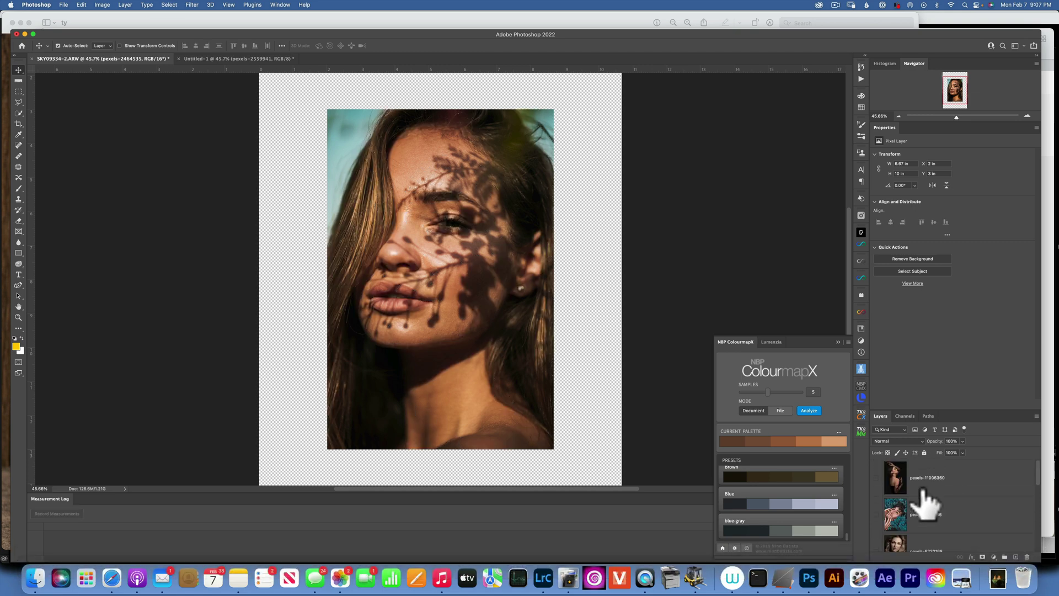
left_click(877, 478)
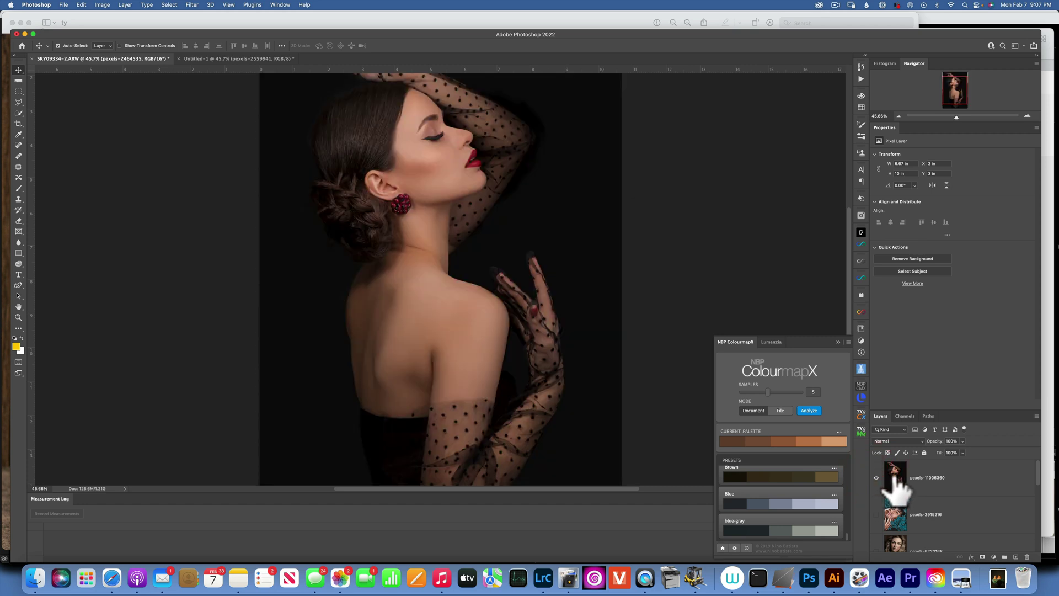
key("super+0")
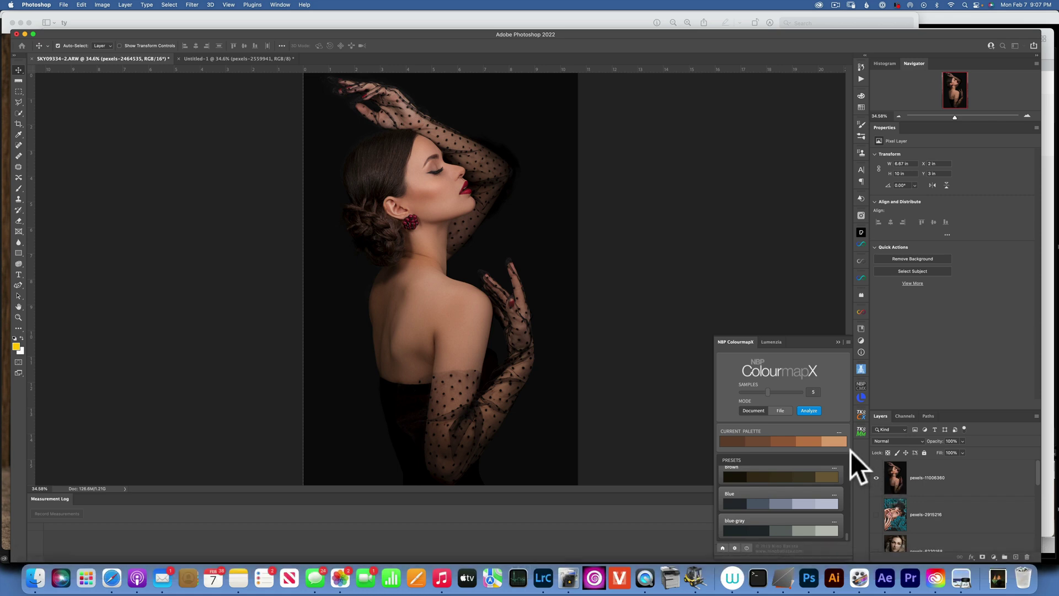
left_click(902, 478)
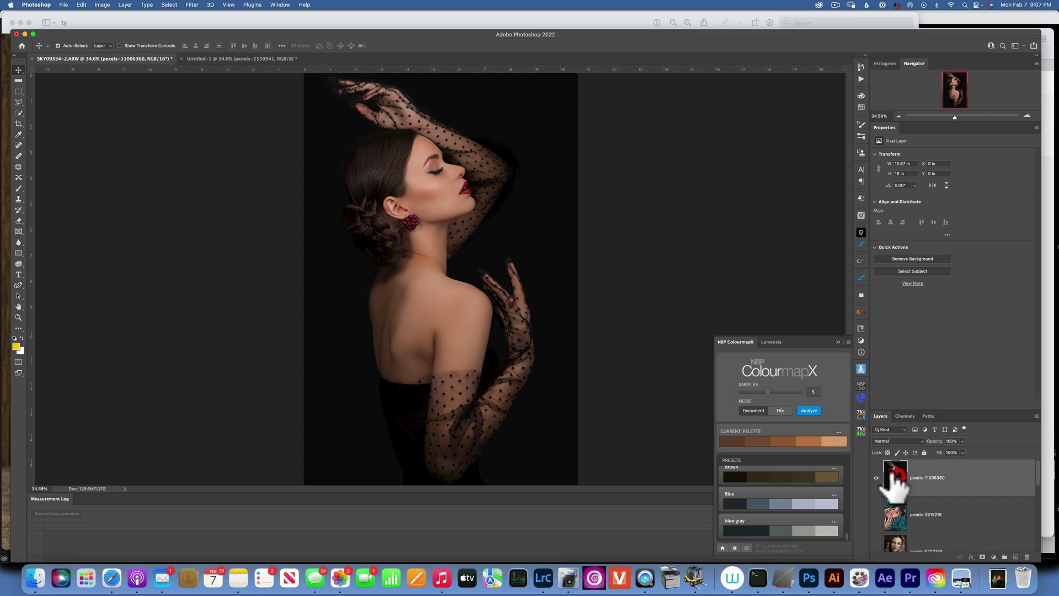
left_click(171, 5)
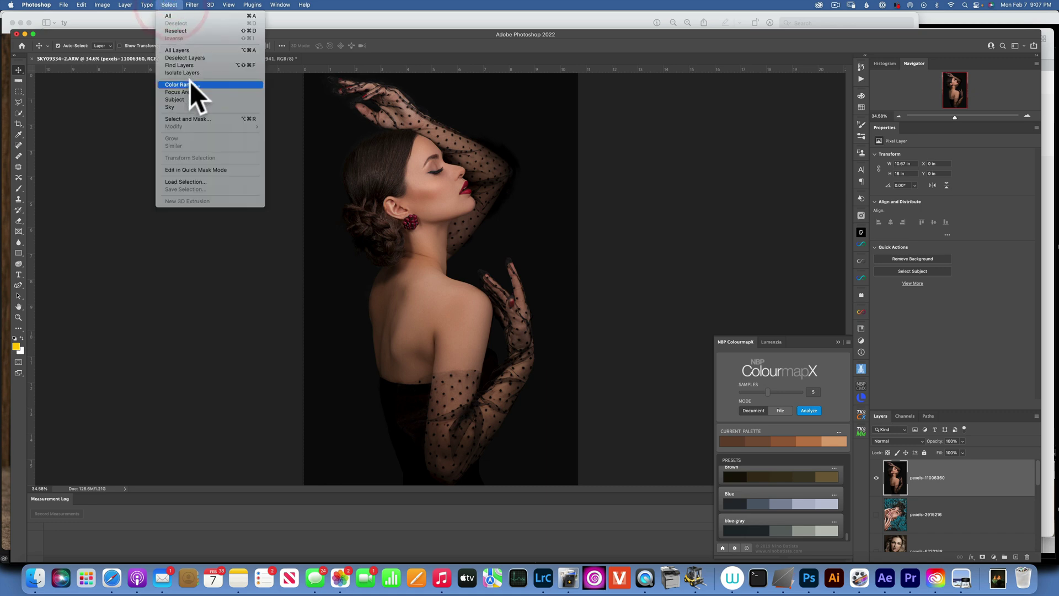
left_click(190, 84)
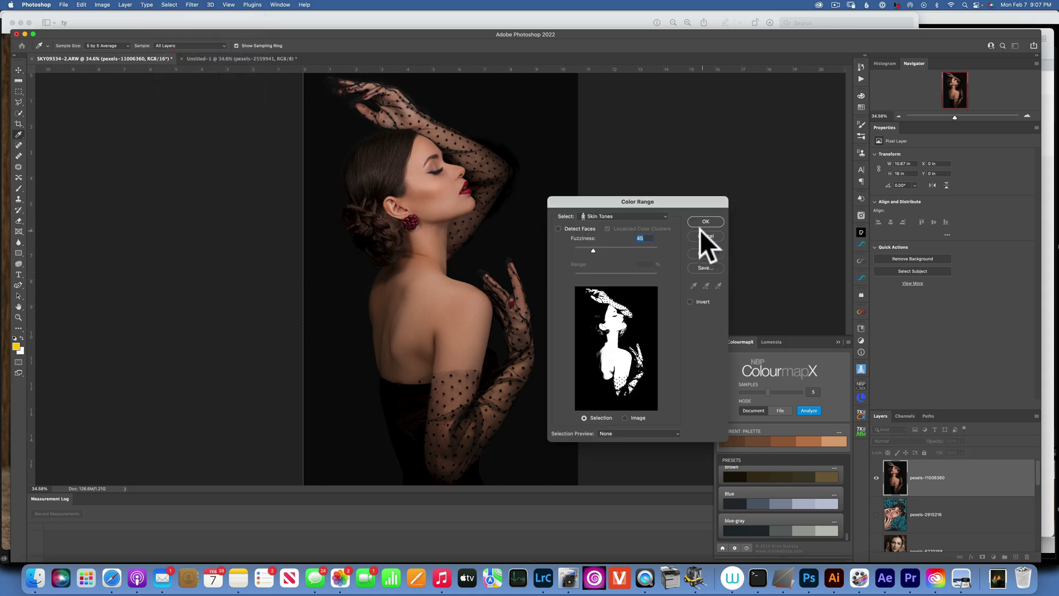
left_click(588, 249)
left_click(707, 221)
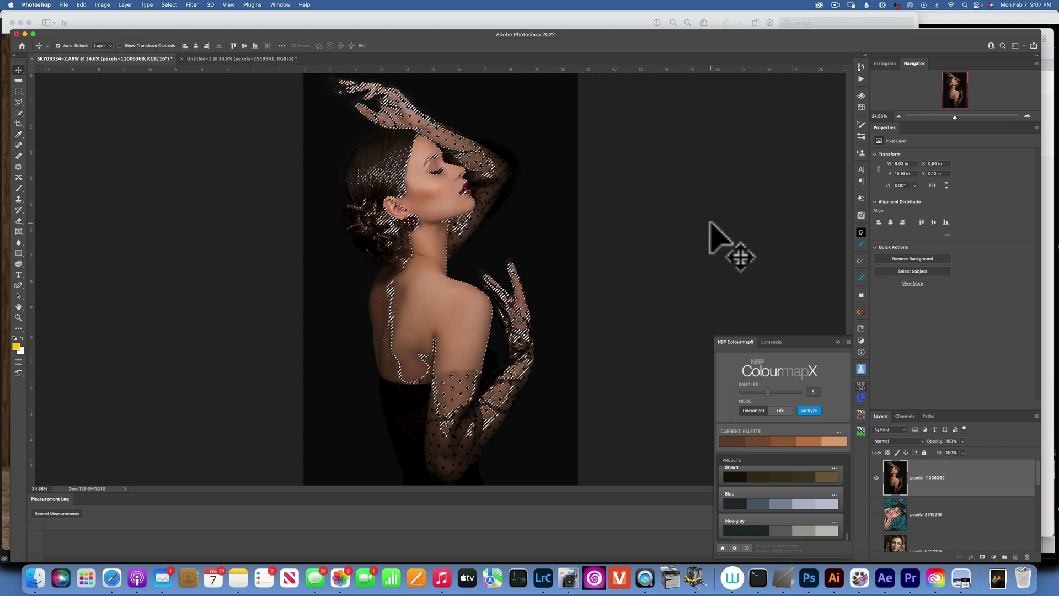
Apply the current palette as a colour grade, then hide the new CMX layer
left_click(839, 429)
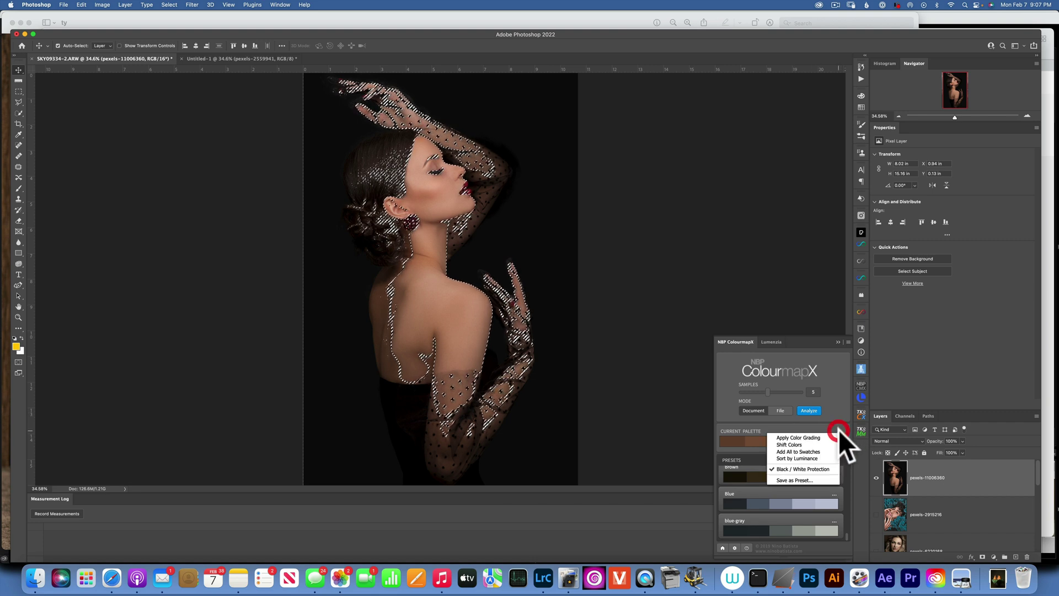
left_click(816, 437)
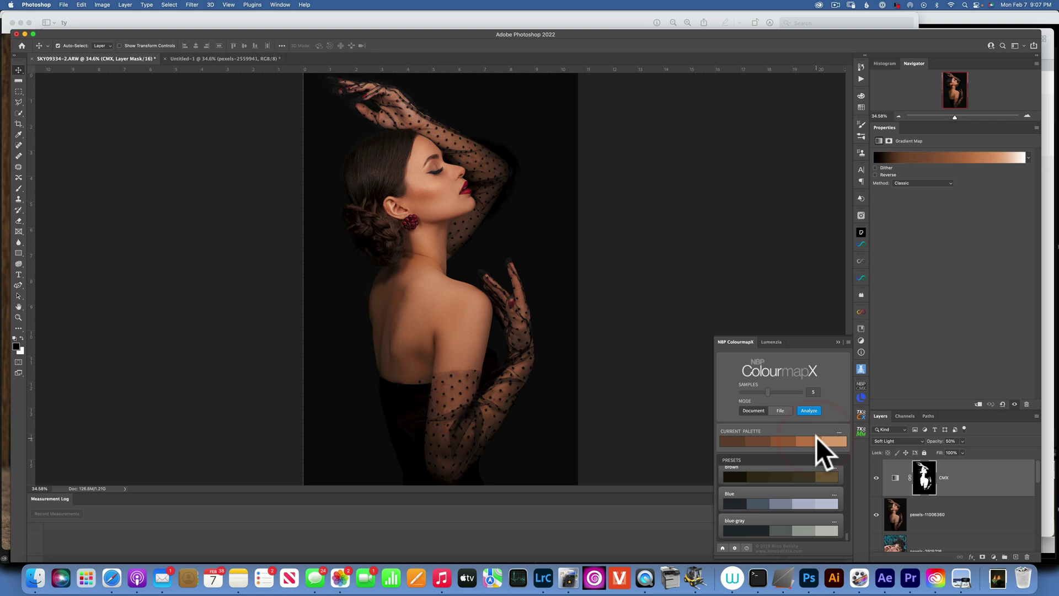
left_click(878, 478)
Hide the glove portrait and its grade, then show and select the man-among-leaves photo
left_click(877, 477)
left_click(878, 515)
scroll(881, 519, "down", 3)
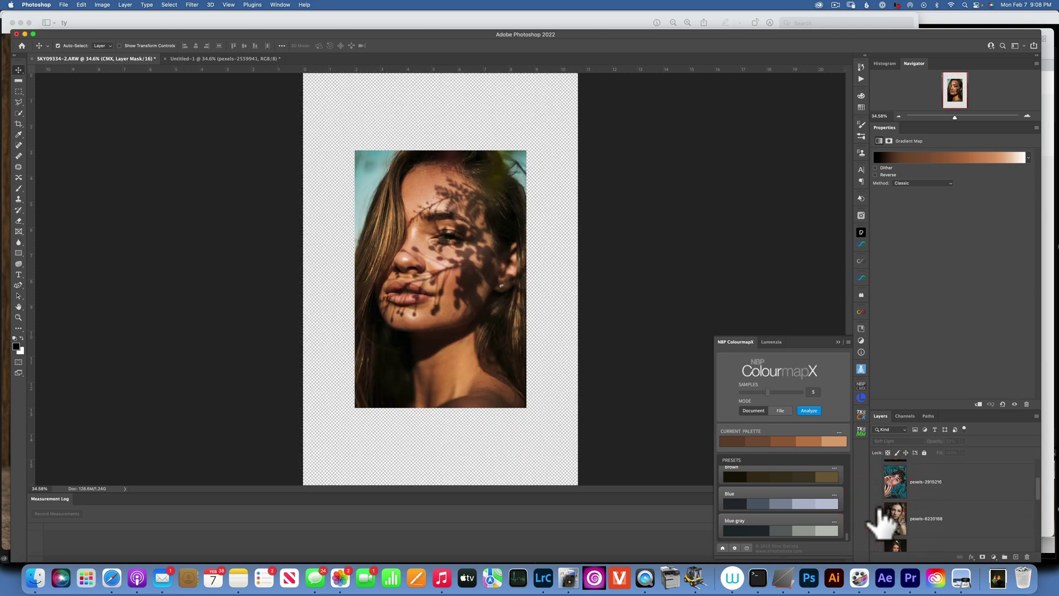
left_click(877, 481)
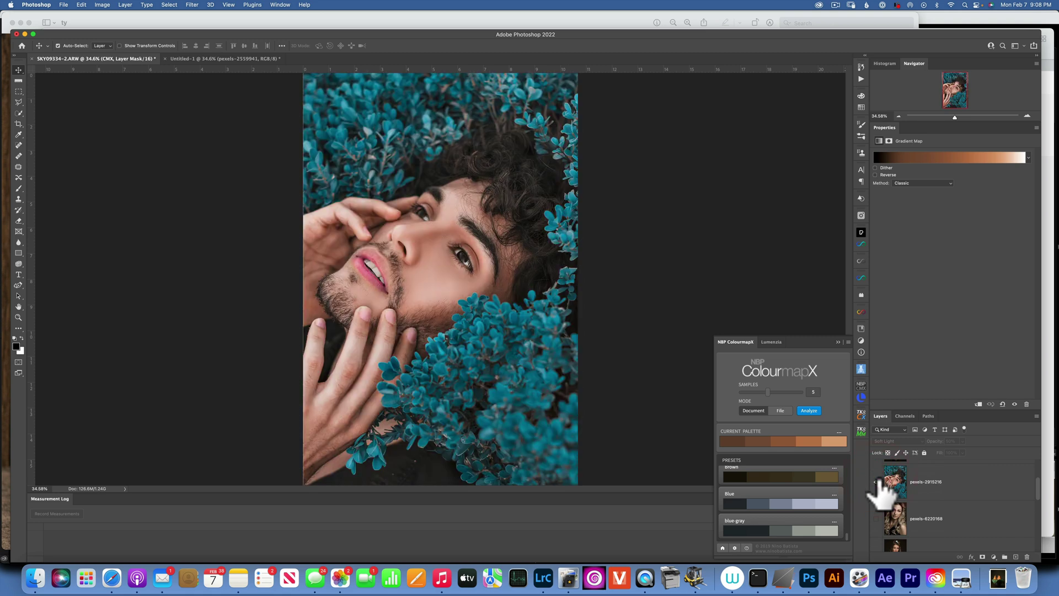
left_click(894, 483)
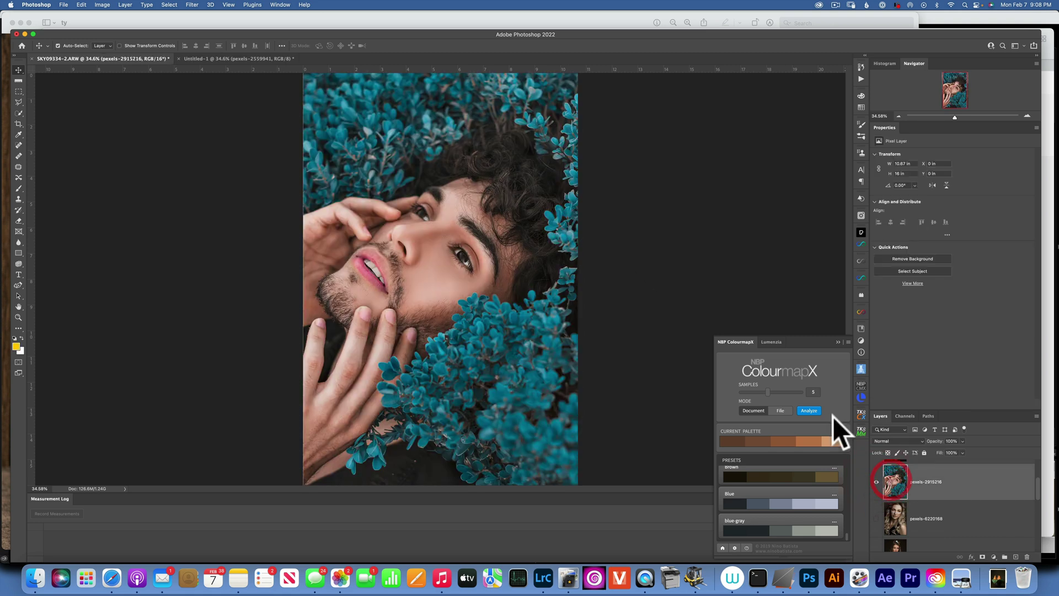
Select the photo's Skin Tones with Color Range and apply the palette as a skin-masked grade
left_click(171, 4)
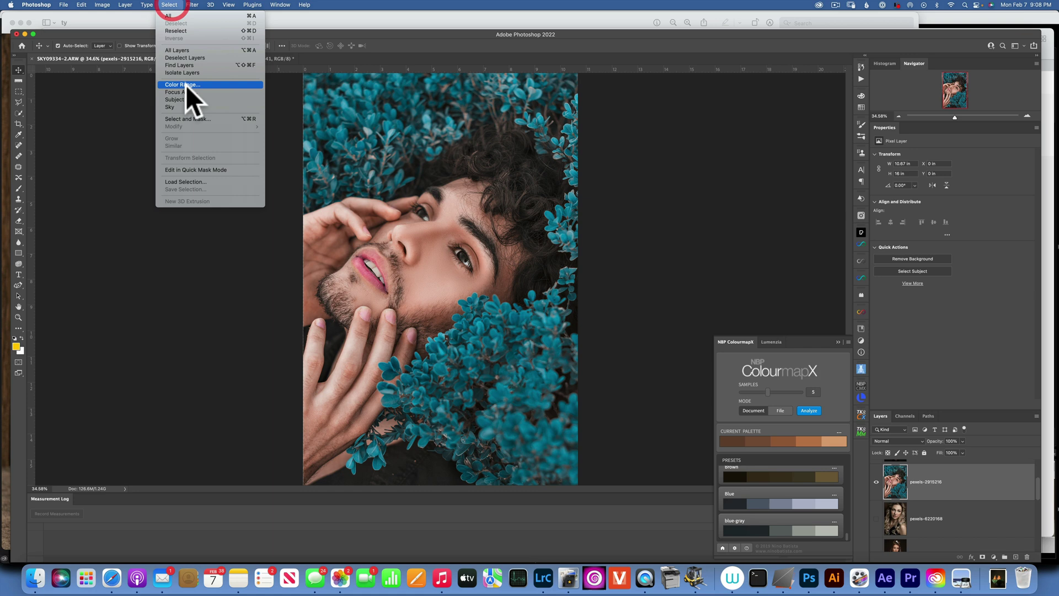
left_click(190, 84)
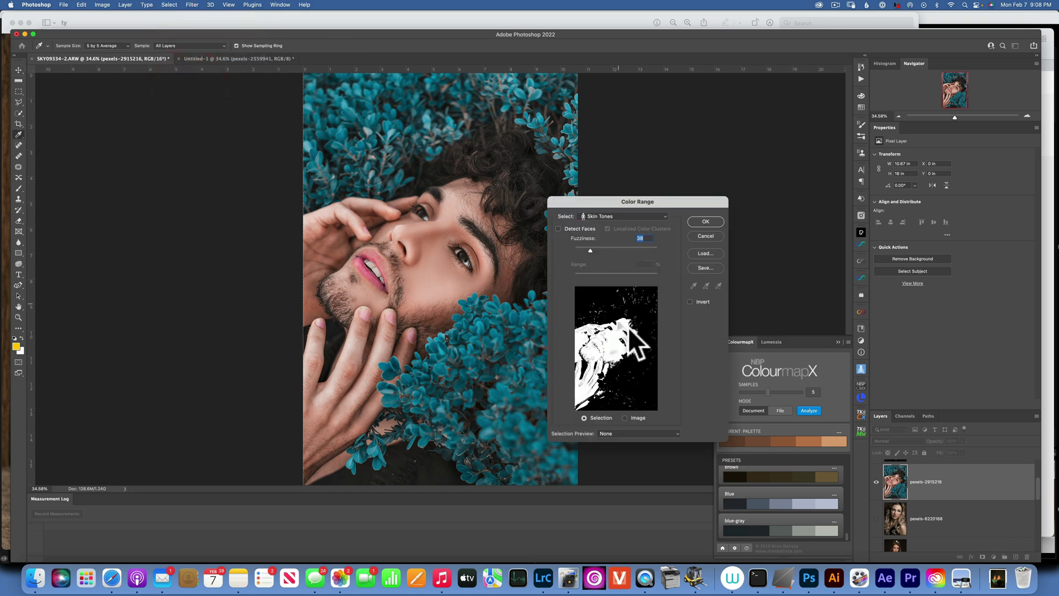
left_click(706, 221)
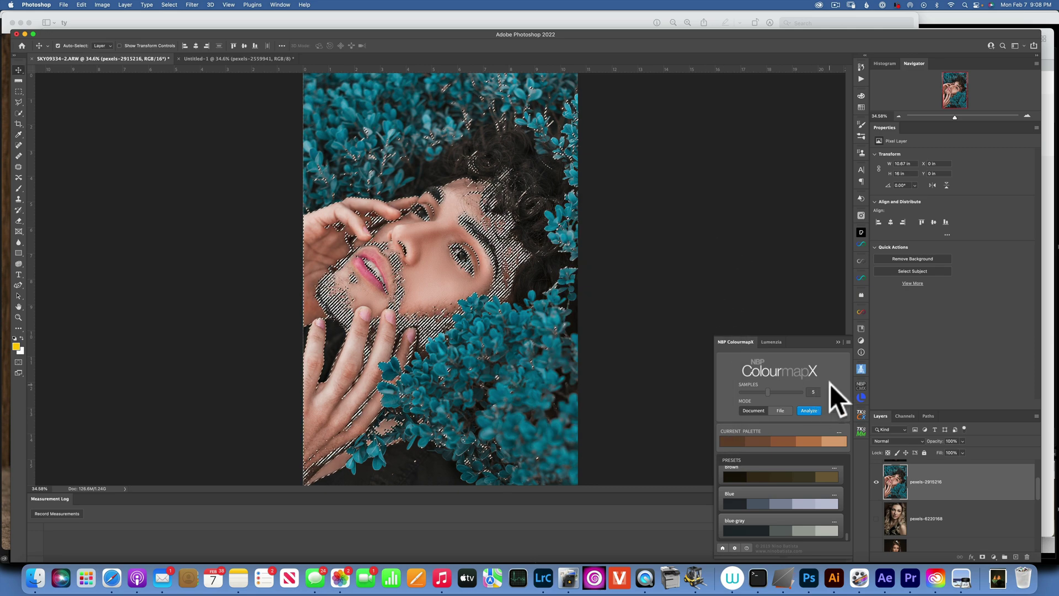
left_click(839, 428)
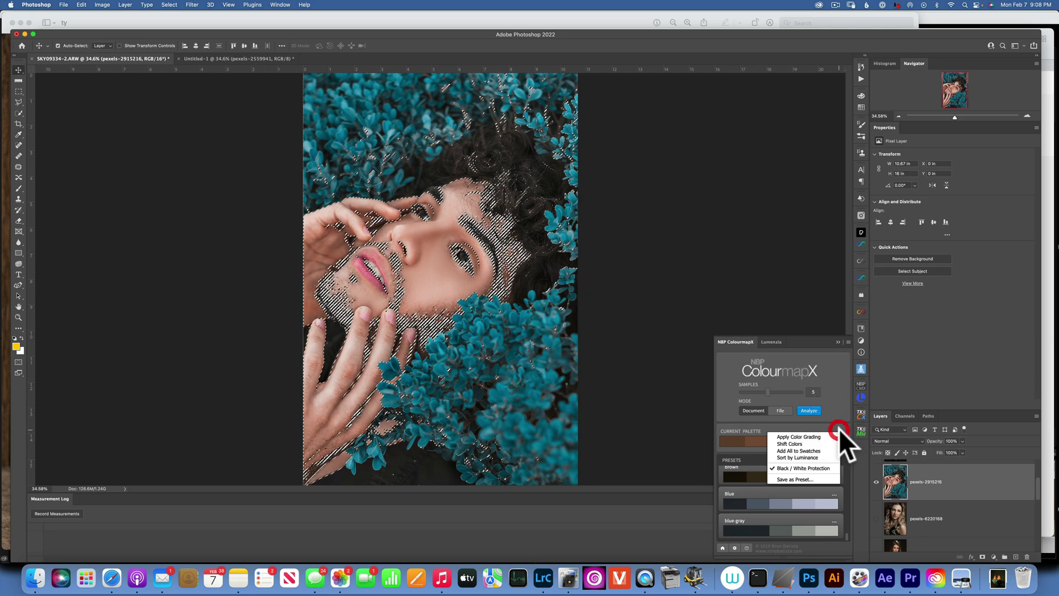
left_click(813, 436)
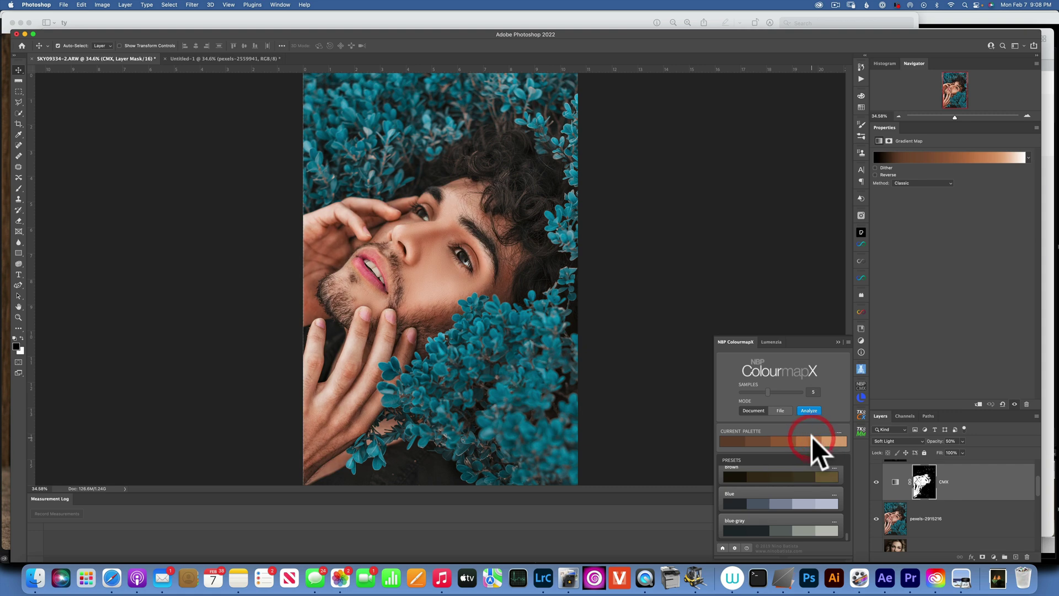
Toggle the man's grading layer to compare, leaving the leaf-shadowed portrait showing
left_click(876, 481)
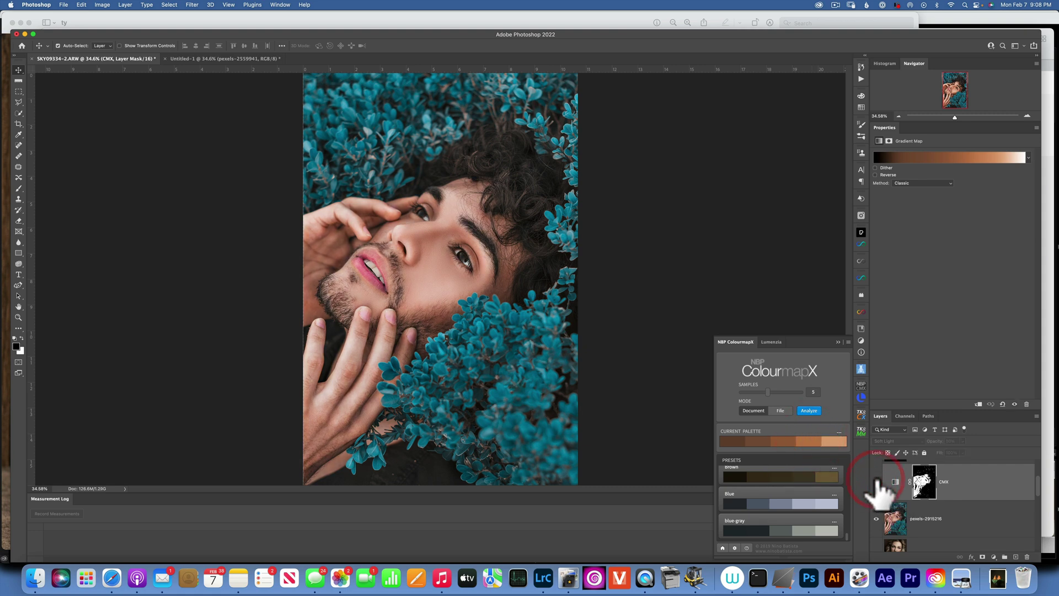
left_click(876, 480)
left_click(877, 480)
Hide the man-among-leaves photo, then show and select the blonde curly-haired portrait
left_click(877, 518)
scroll(880, 521, "down", 2)
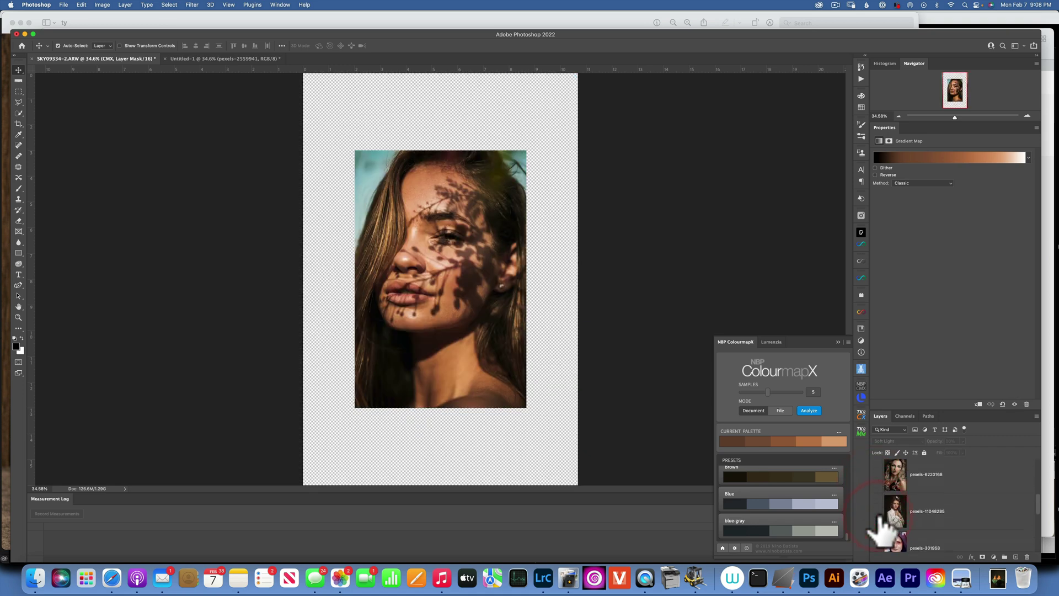
left_click(876, 474)
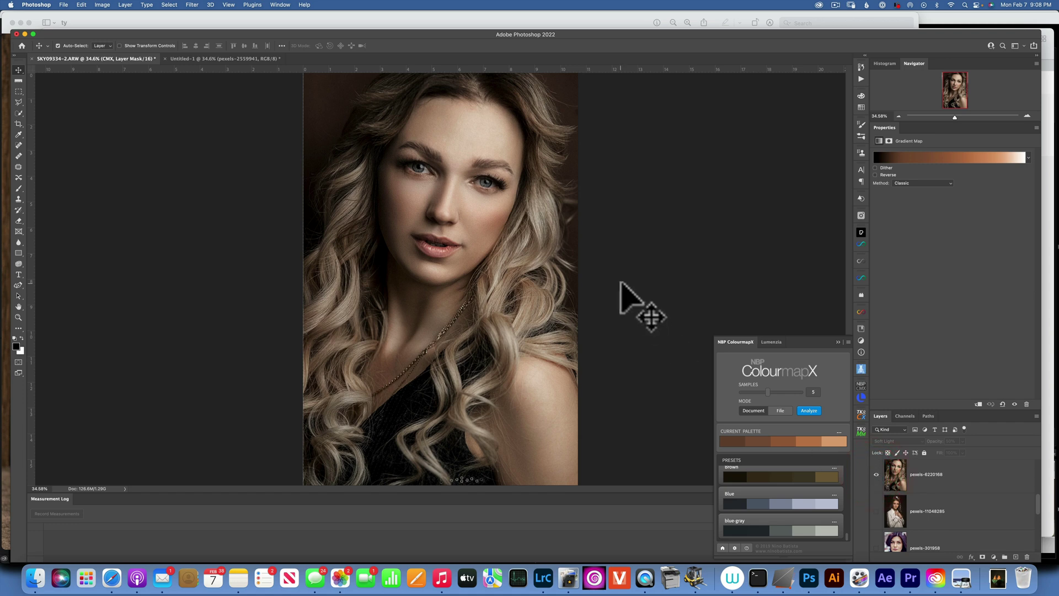
left_click(900, 476)
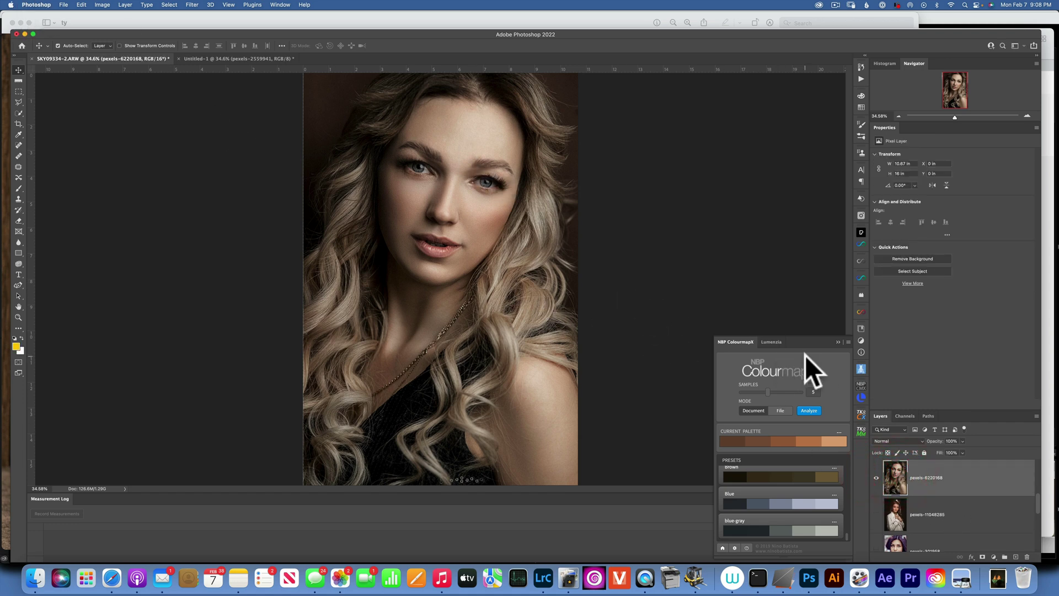
Apply ColourmapX colour grading to the blonde portrait, compare it on/off, then hide the photo
left_click(840, 431)
left_click(814, 437)
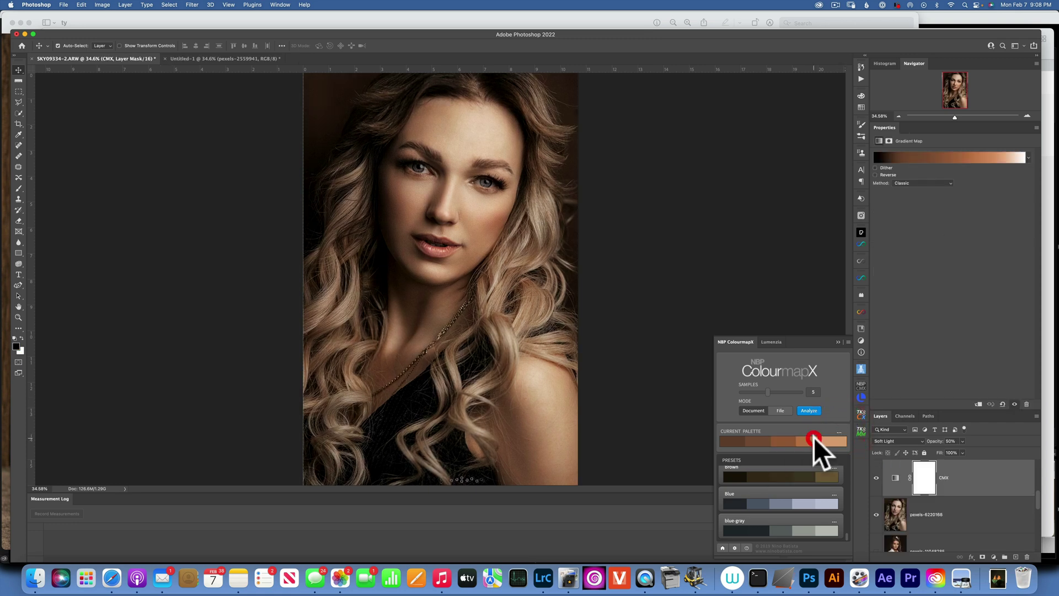
left_click(877, 478)
left_click(876, 477)
left_click(877, 477)
left_click(877, 515)
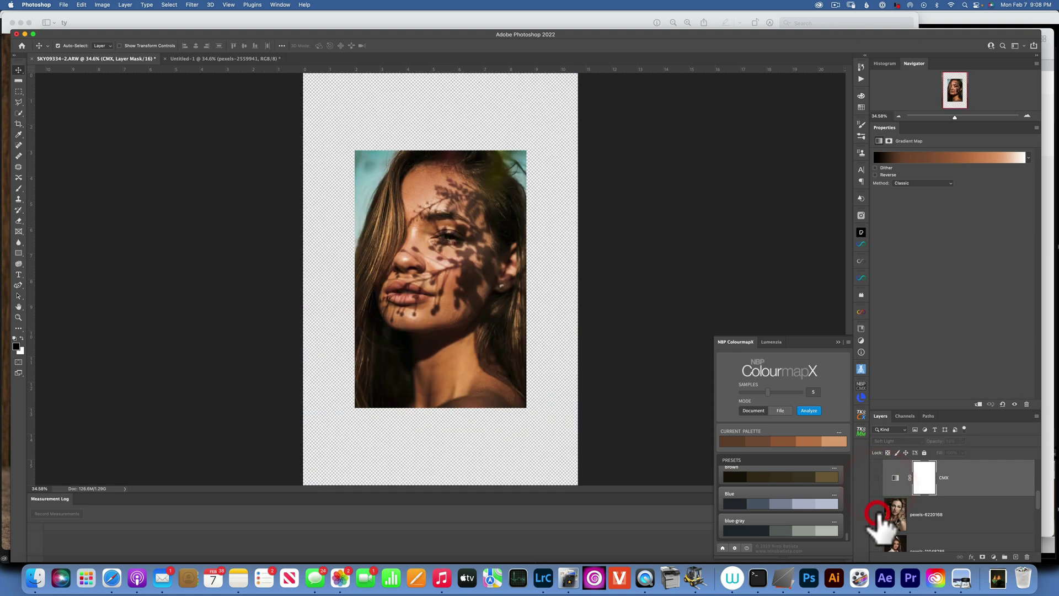
scroll(879, 512, "down", 2)
Show the white-coat portrait and apply ColourmapX colour grading to it
left_click(876, 483)
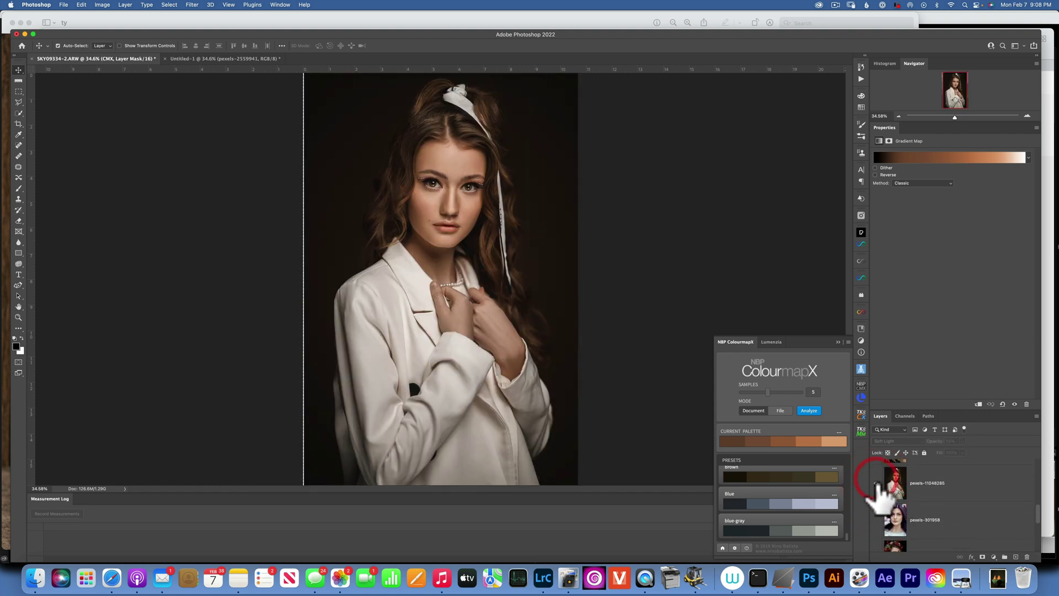
left_click(839, 432)
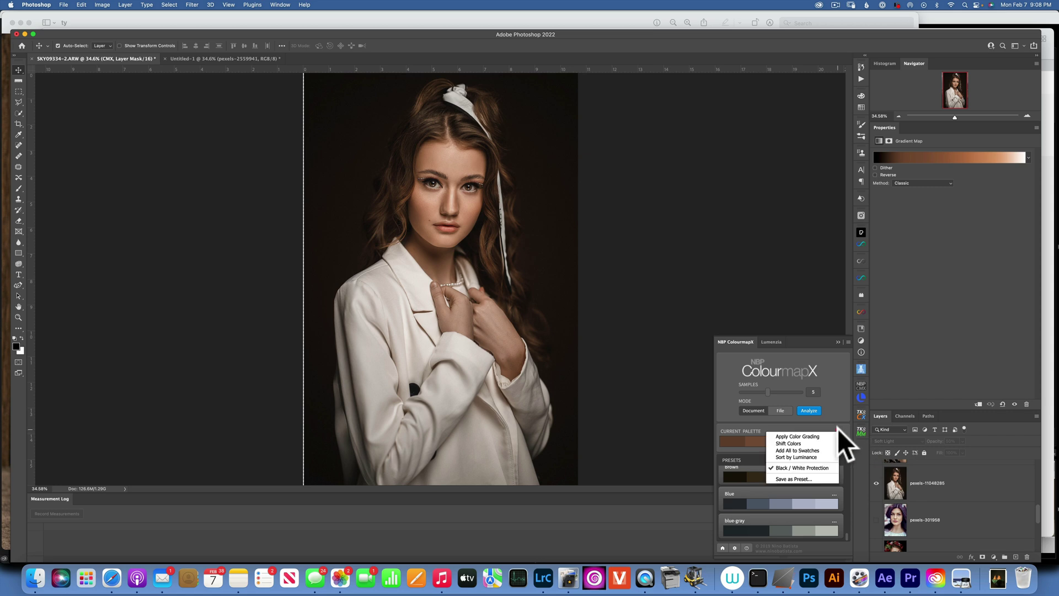
left_click(809, 436)
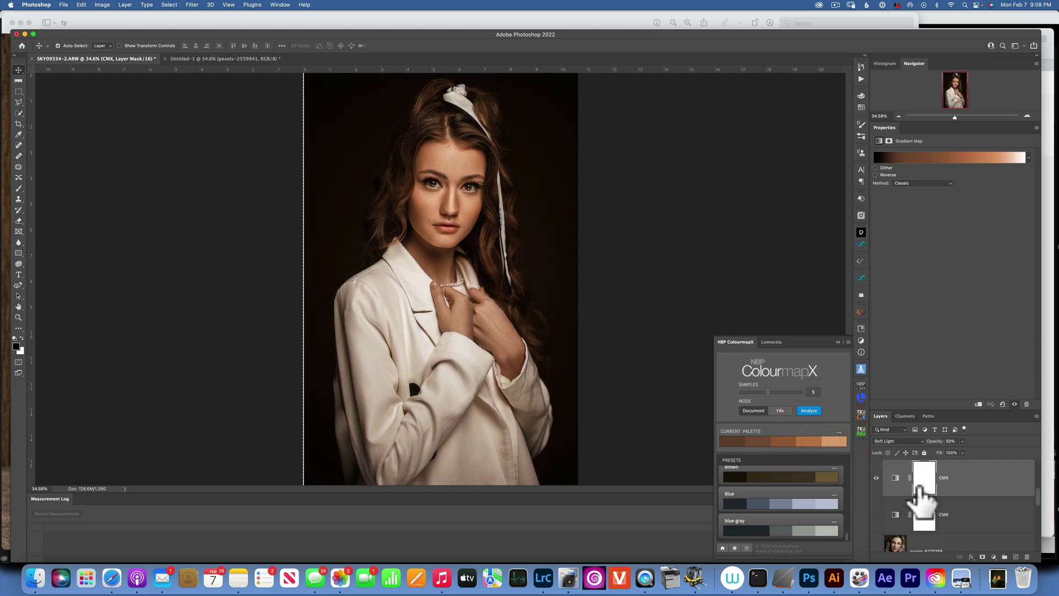
Toggle the new CMX grading layer on and off to compare, leaving it hidden
left_click(876, 478)
left_click(877, 478)
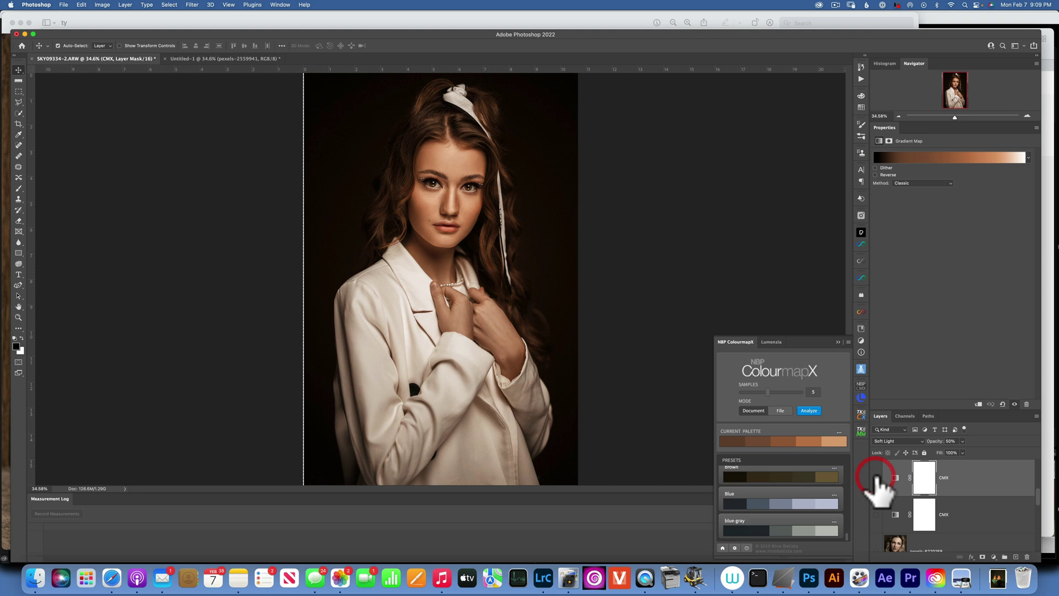
left_click(876, 478)
left_click(876, 478)
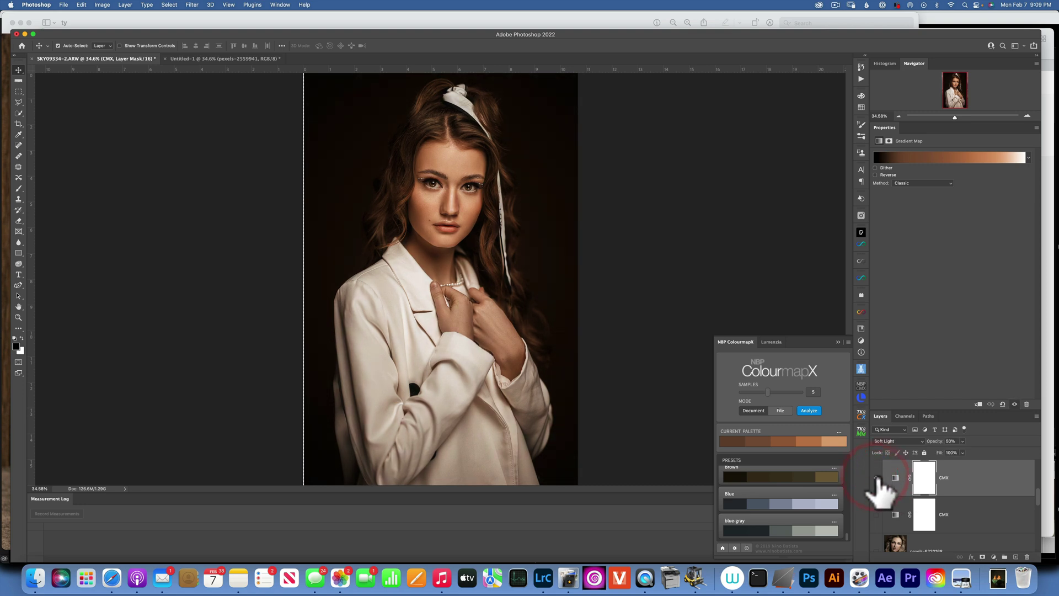
left_click(877, 478)
scroll(894, 497, "down", 3)
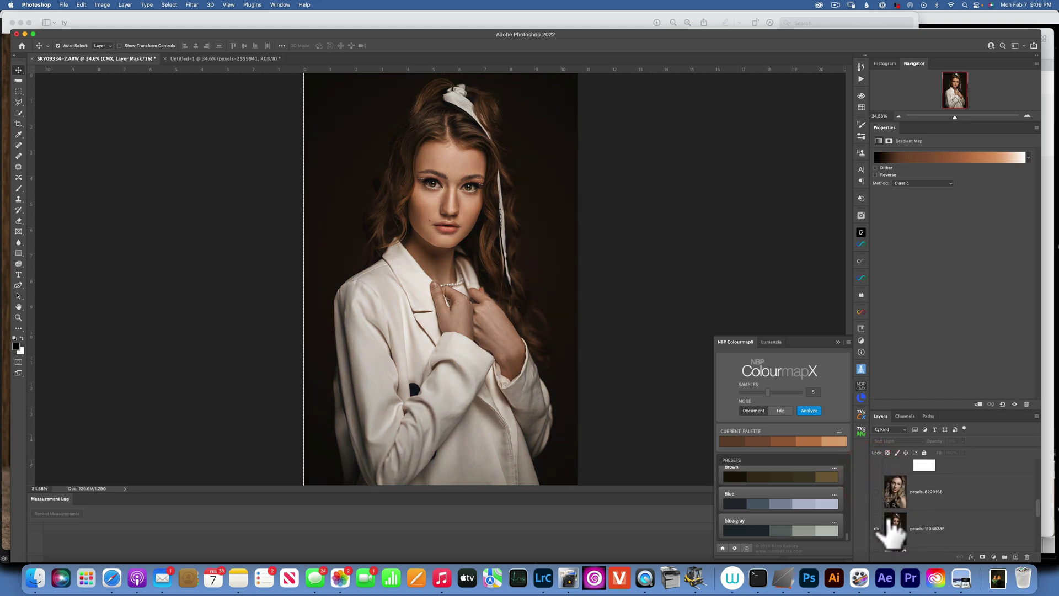
scroll(899, 504, "down", 2)
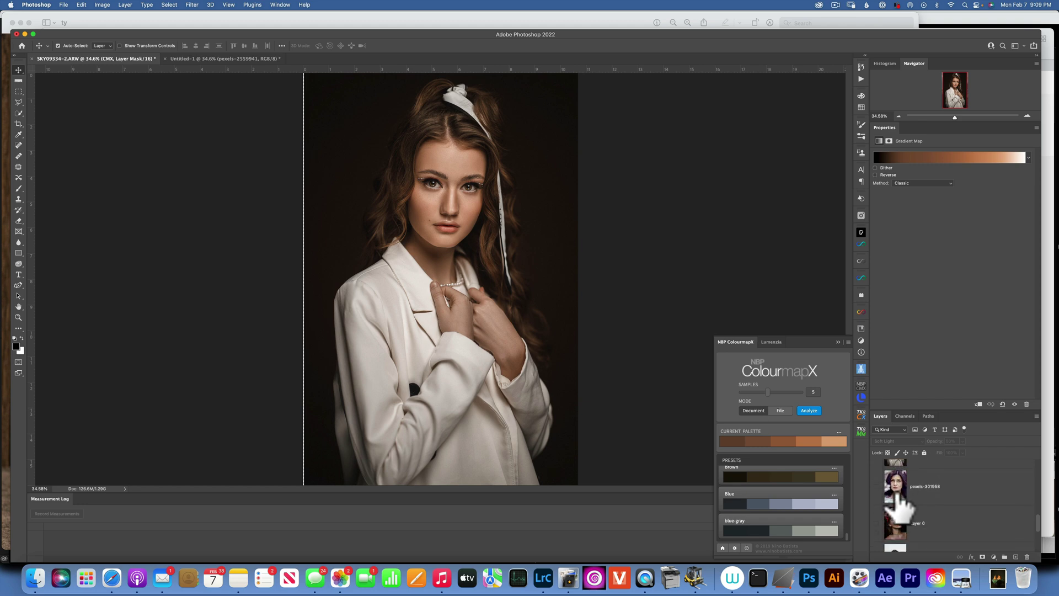
Hide the white-coat portrait and select the dried-flowers photo layer pexels-4203842
left_click(877, 491)
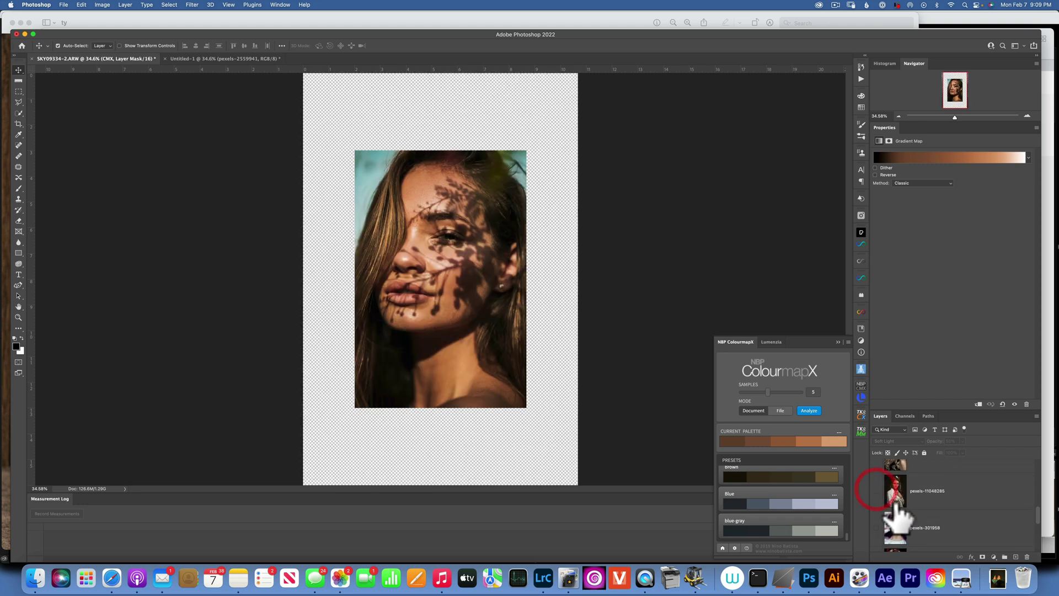
scroll(889, 491, "down", 1)
scroll(895, 519, "down", 1)
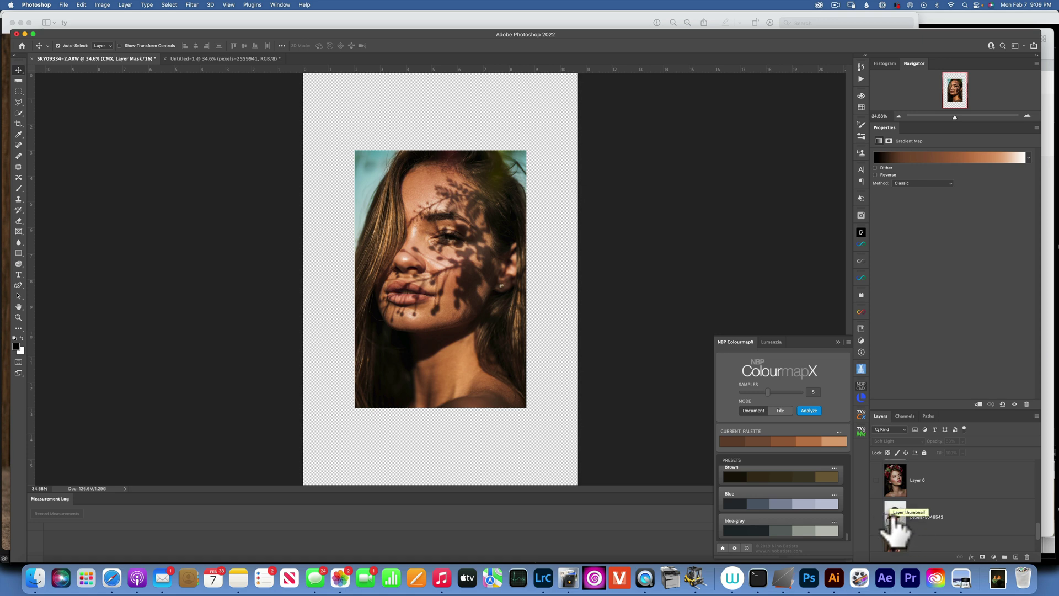
scroll(900, 527, "down", 1)
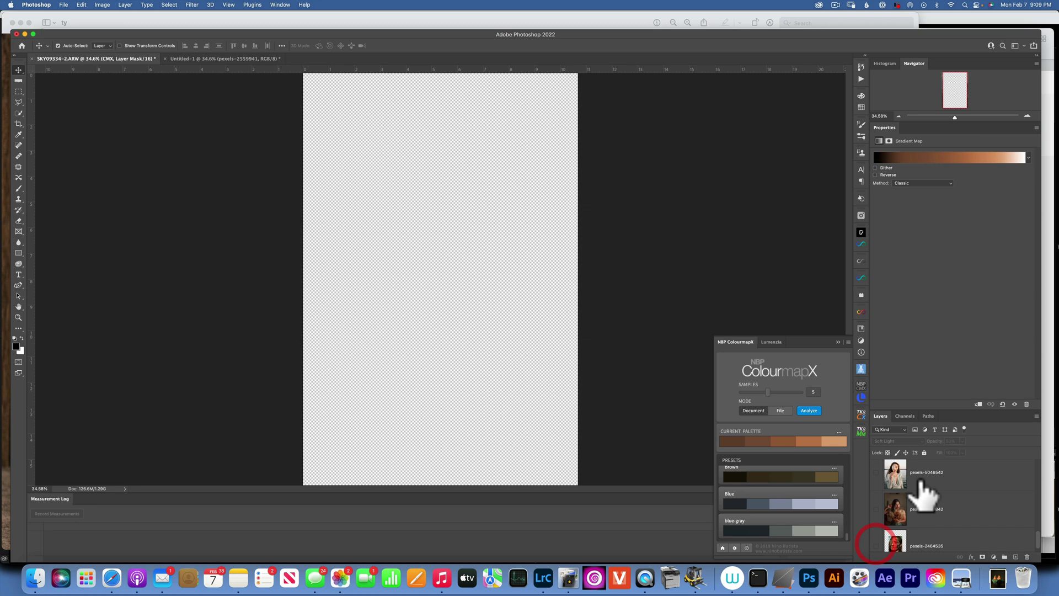
left_click(876, 509)
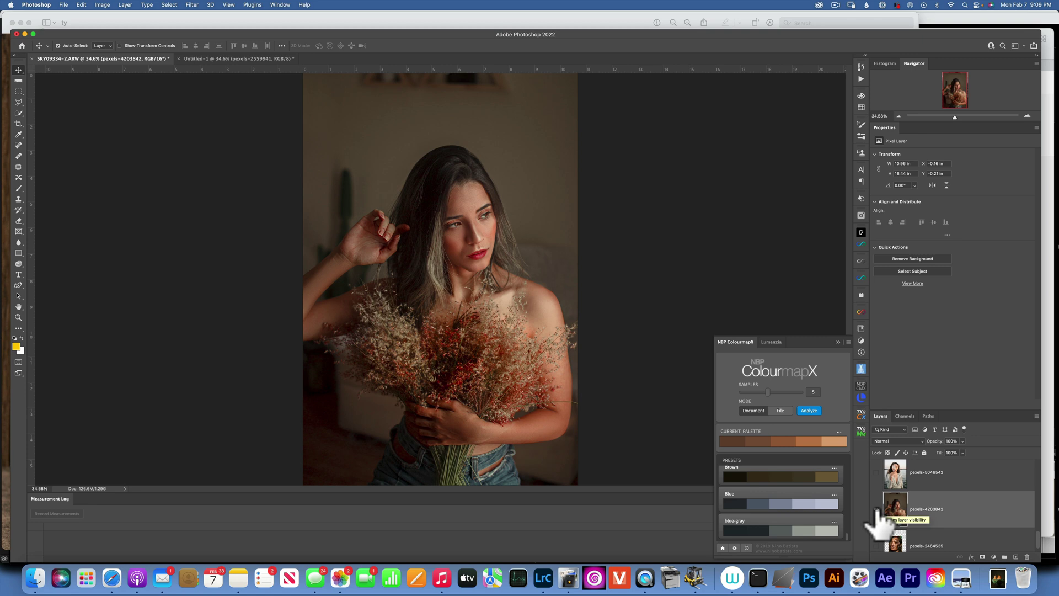
Adjust layer visibility so the dried-flowers portrait shows, hiding the wine-glass photo pexels-5046542
left_click(877, 472)
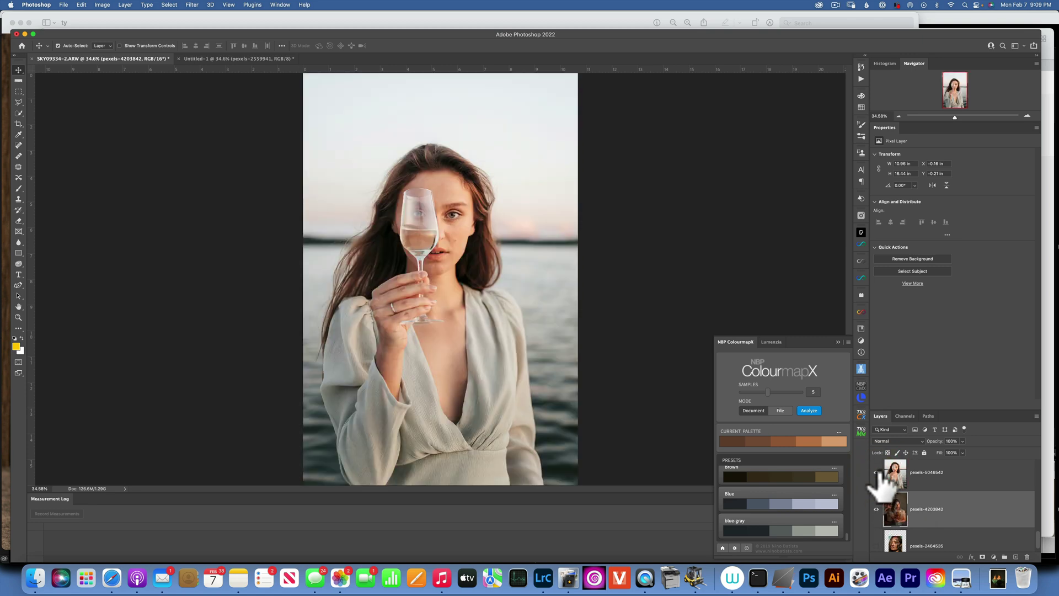
scroll(882, 483, "down", 2)
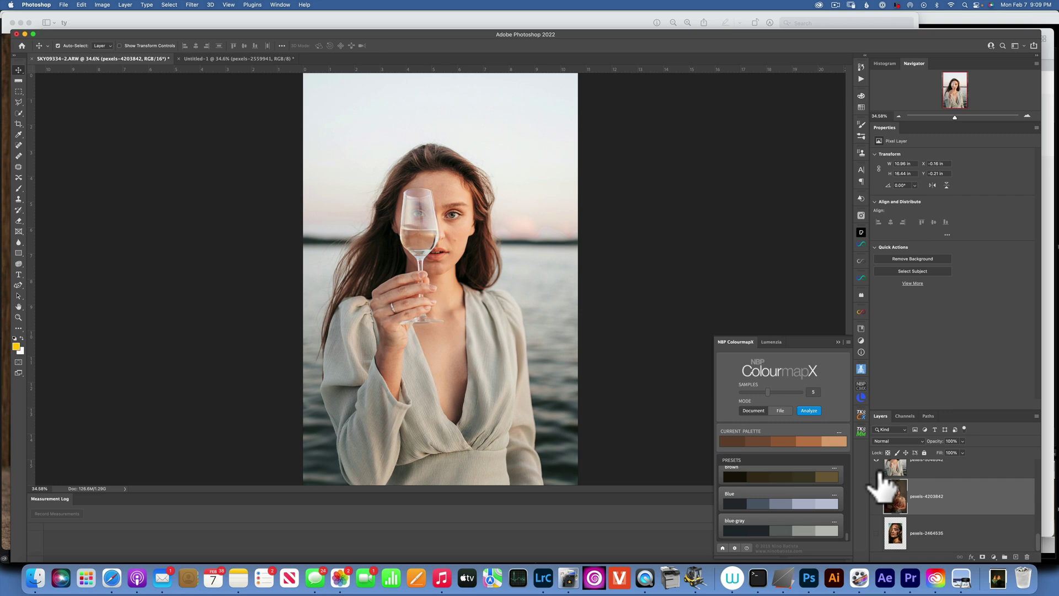
left_click(877, 496)
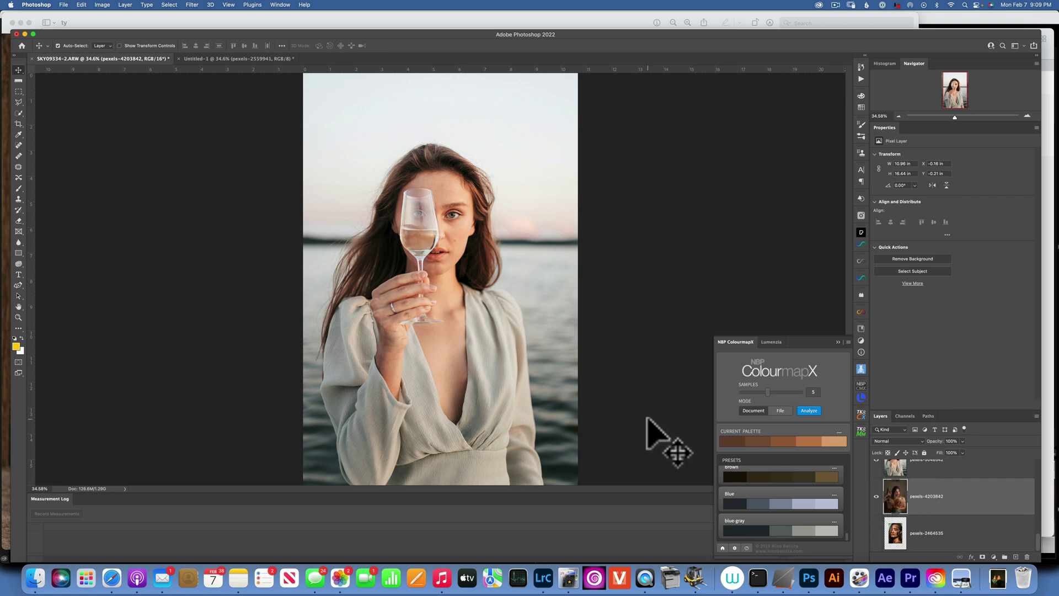
left_click(877, 533)
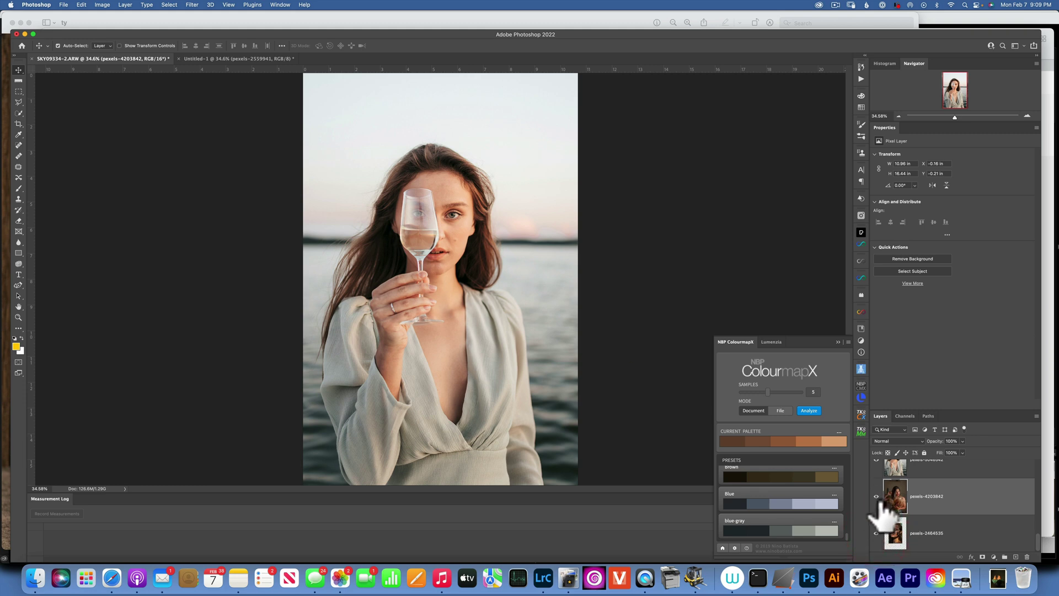
left_click(877, 467)
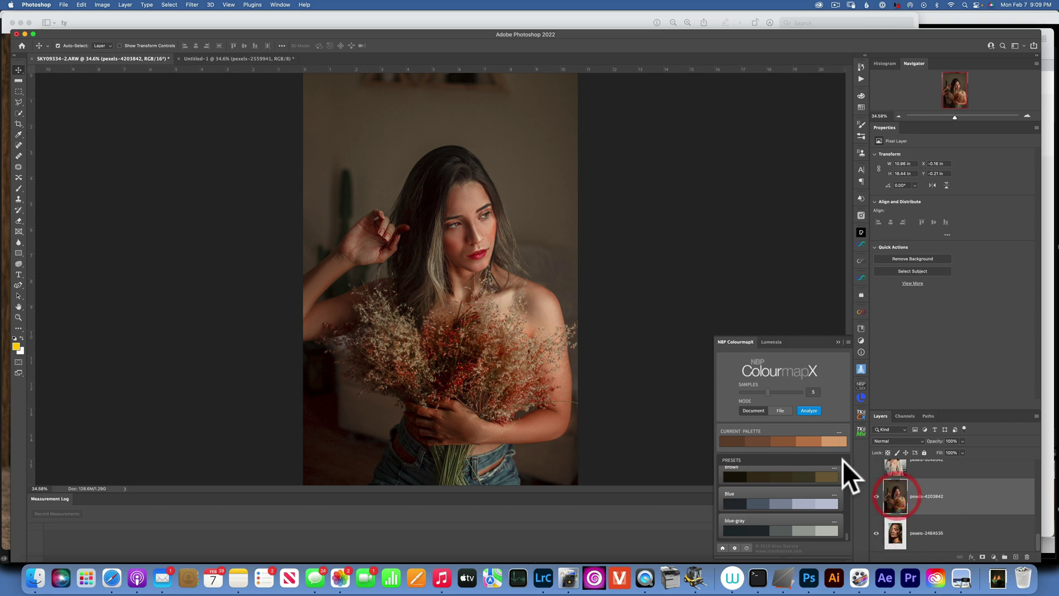
Sample the flowers photo's colours into the palette, then show and select the wine-glass photo
left_click(813, 411)
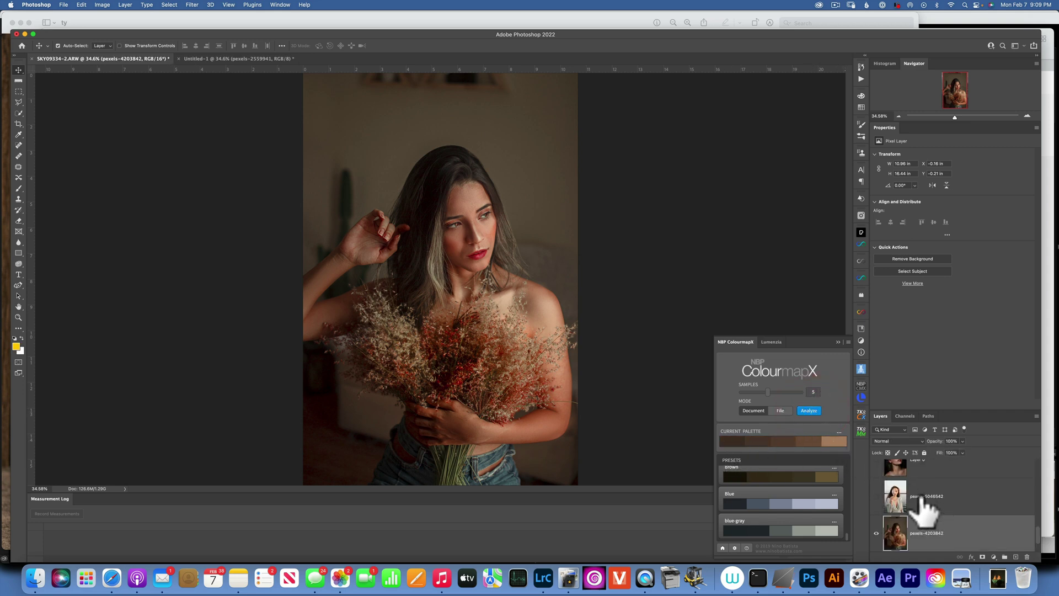
left_click(876, 496)
left_click(900, 499)
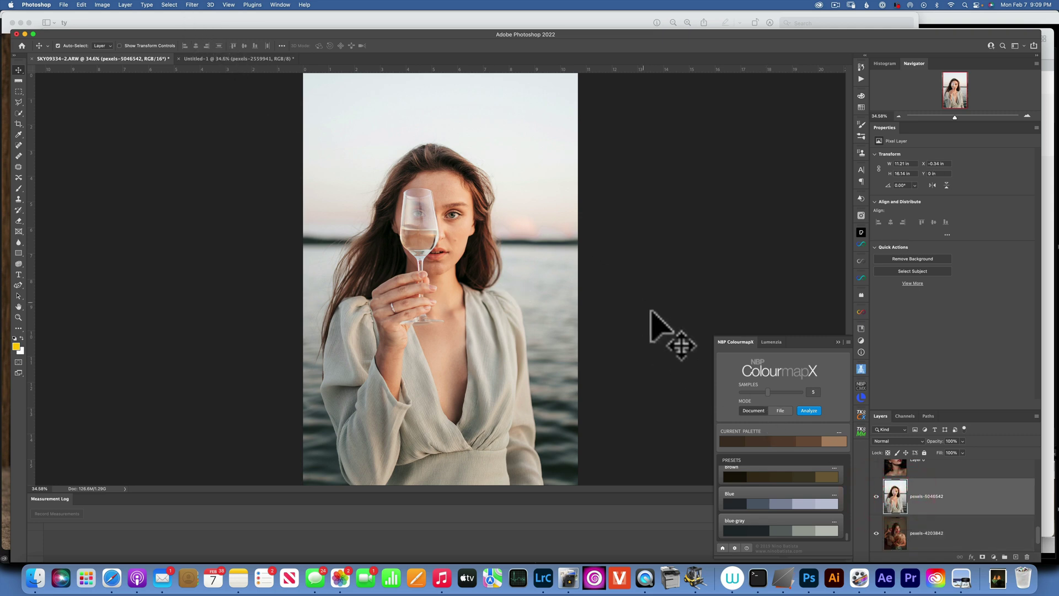
Apply the current palette as a CMX gradient-map colour grade and select the CMX adjustment
left_click(839, 432)
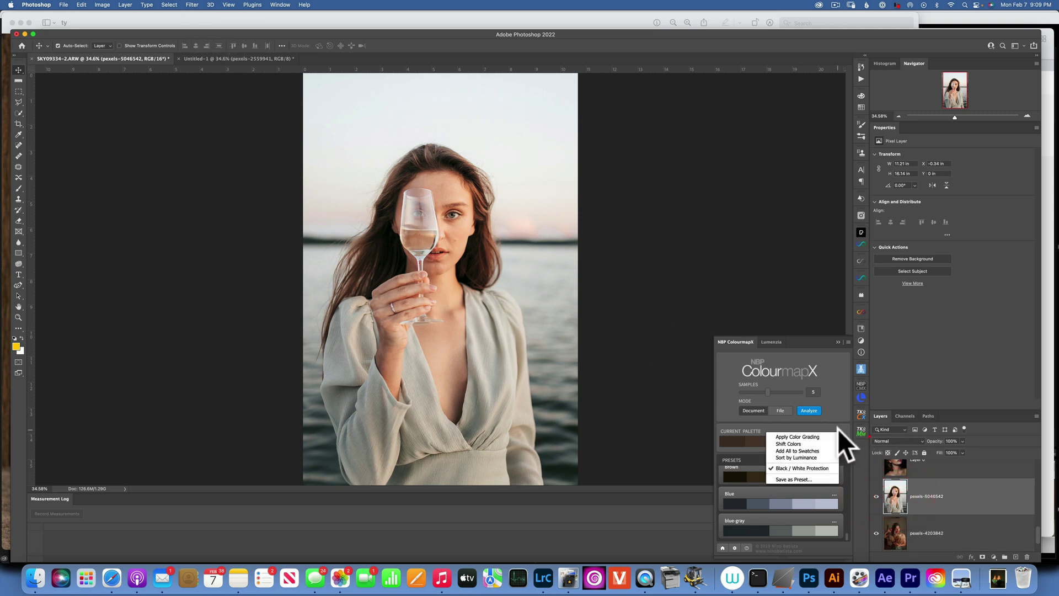
left_click(810, 437)
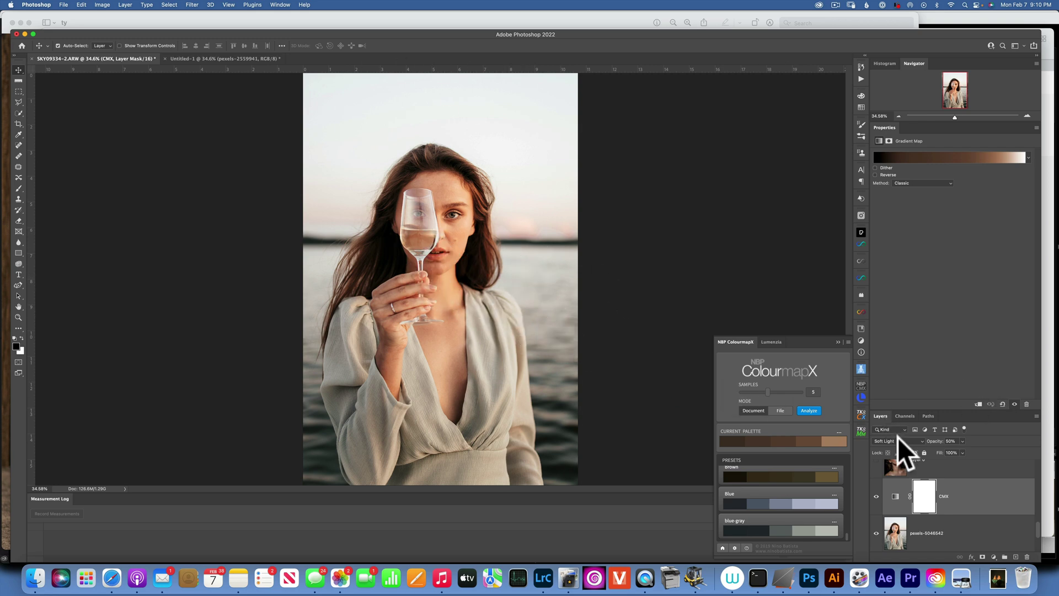
left_click(896, 496)
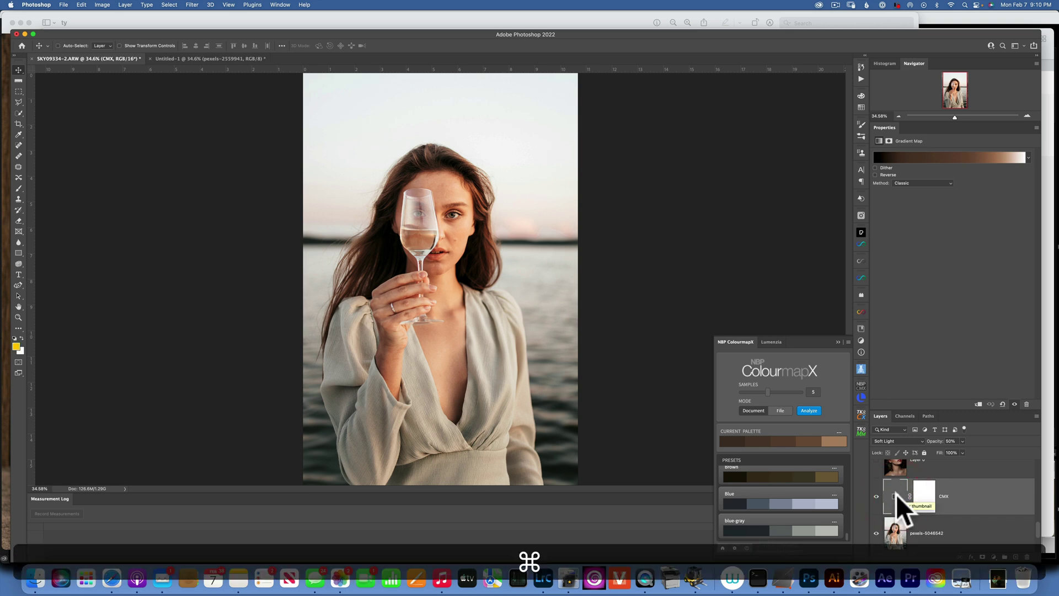
Duplicate the CMX layer, hide the CMX copy, and select the original CMX
key("super+j")
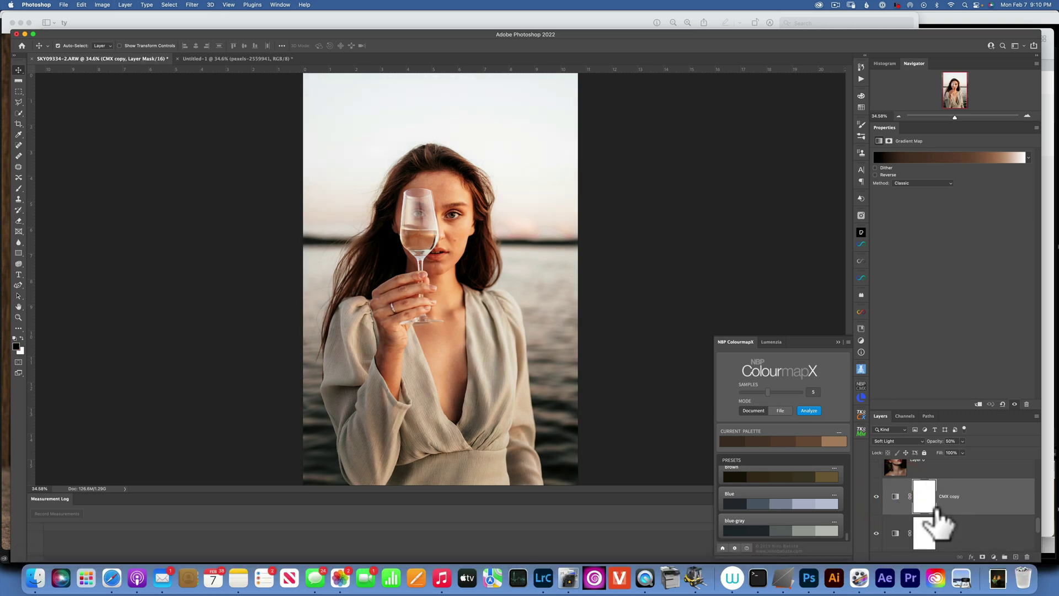
left_click(899, 533)
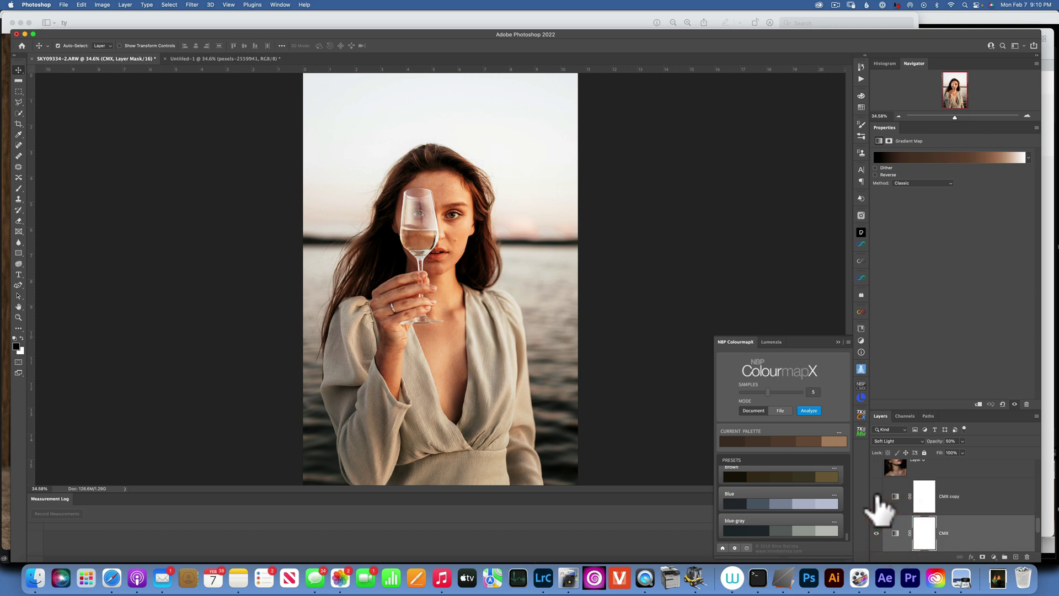
left_click(877, 496)
left_click(895, 533)
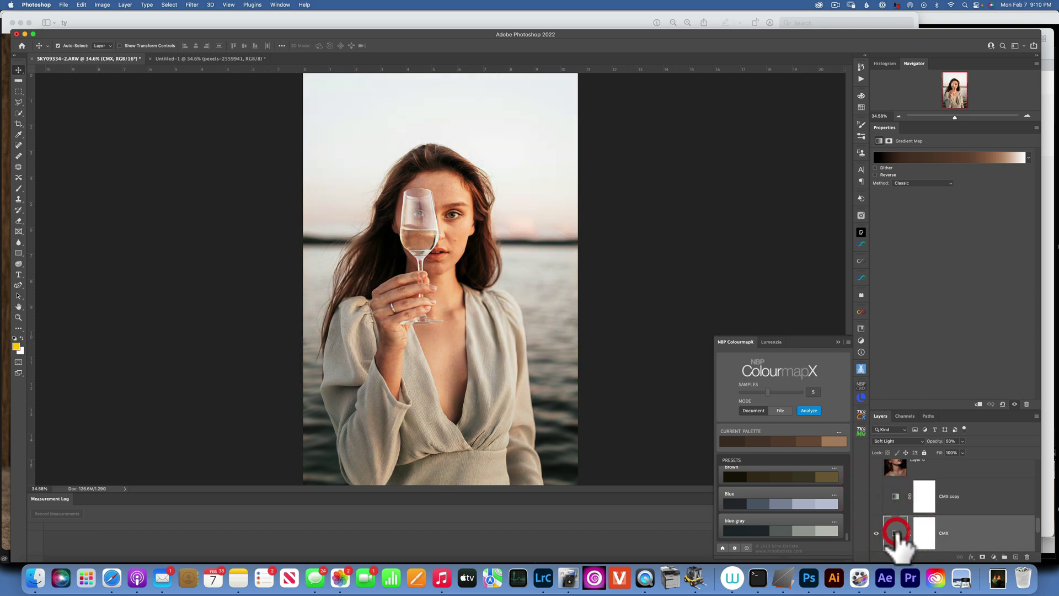
Set the original CMX layer's blend mode to Multiply and target its mask
left_click(899, 440)
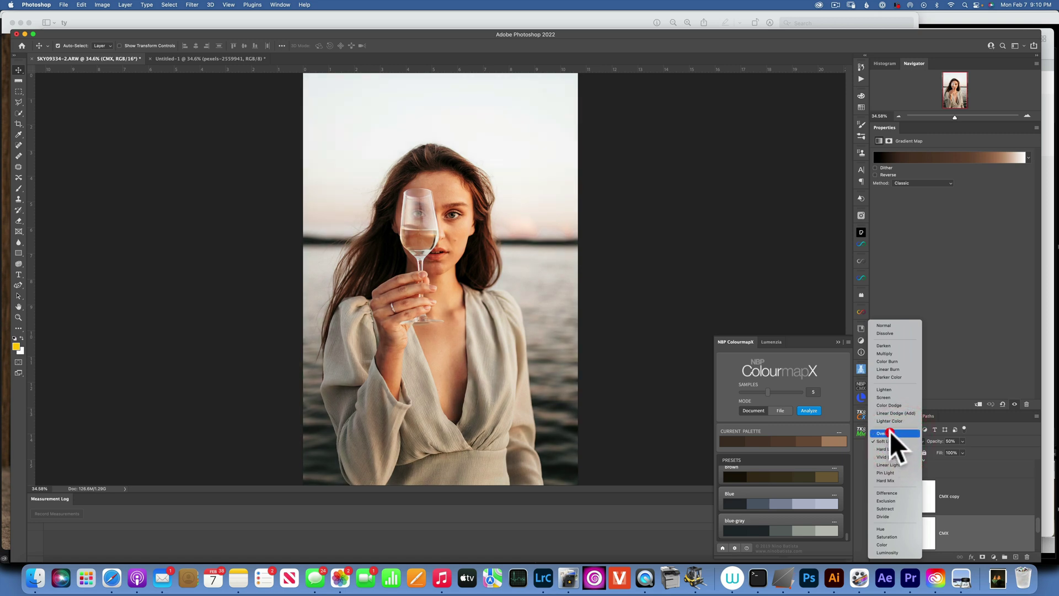
left_click(889, 433)
left_click(896, 440)
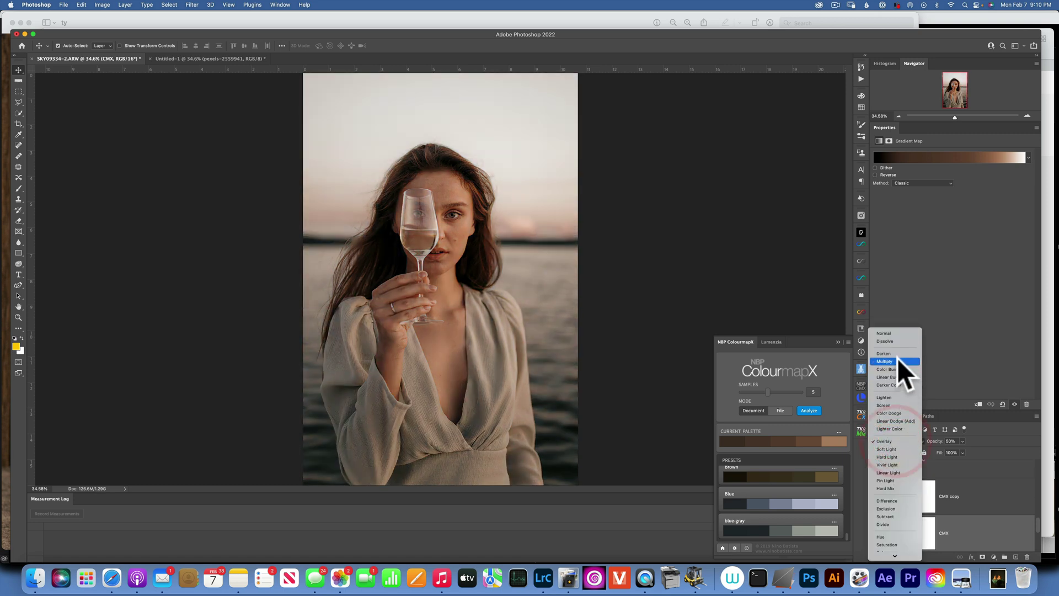
left_click(895, 361)
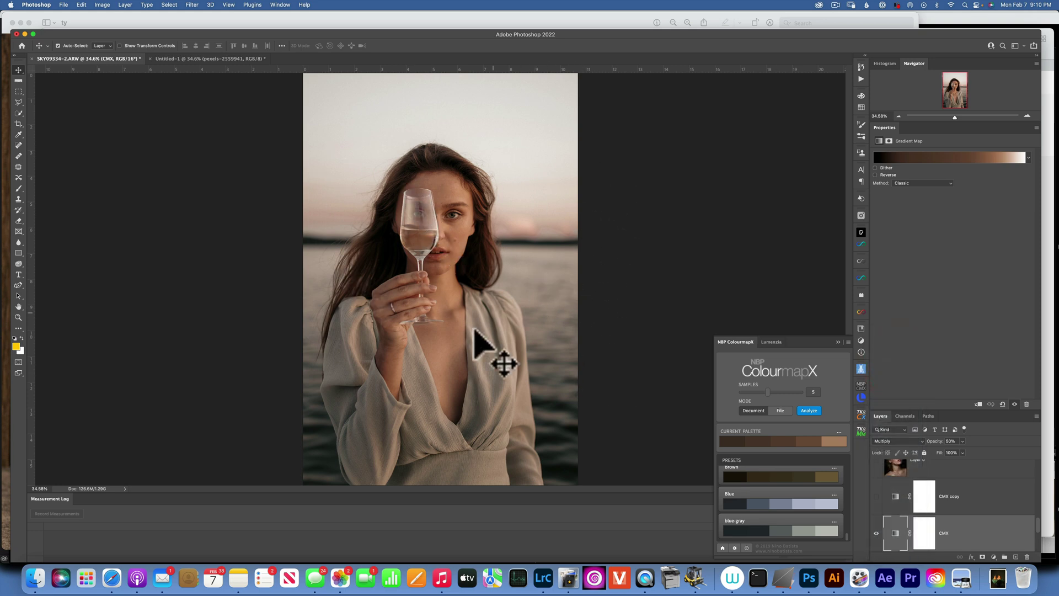
left_click(923, 530)
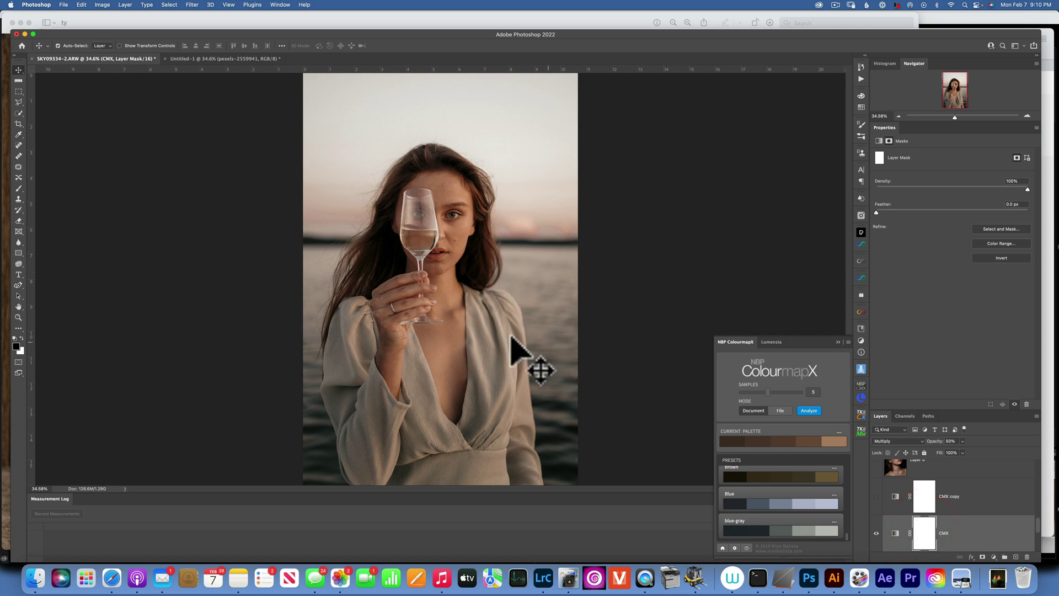
With a 1300 px brush, paint the Multiply darkening off the face and chest on the CMX mask
key("b")
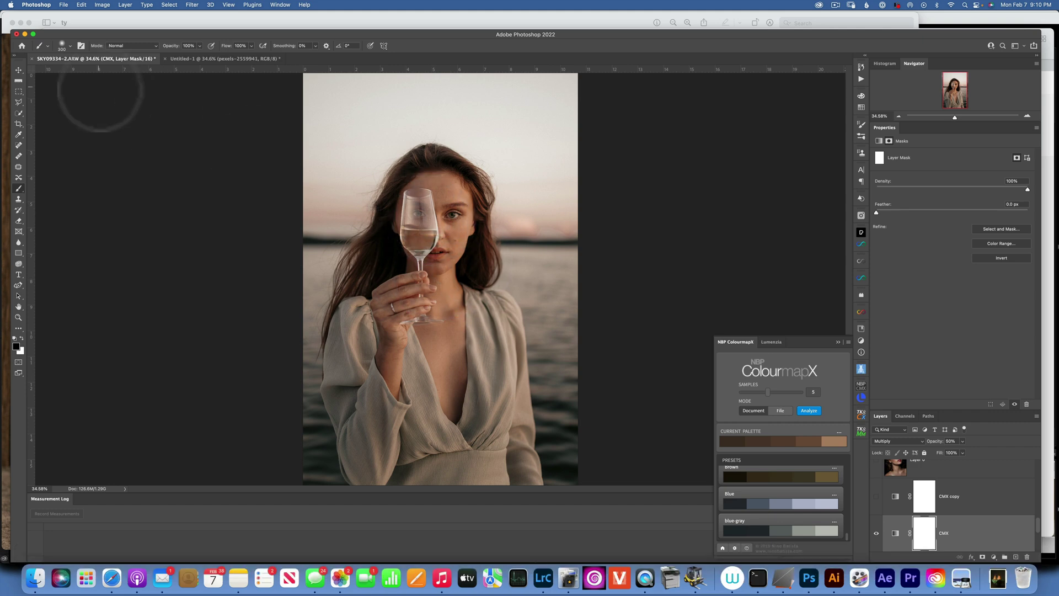
key("bracketright")
key("bracketright")
key("bracketright")
key("bracketright")
key("bracketright")
key("bracketright")
key("bracketright")
key("bracketright")
key("bracketright")
key("bracketright")
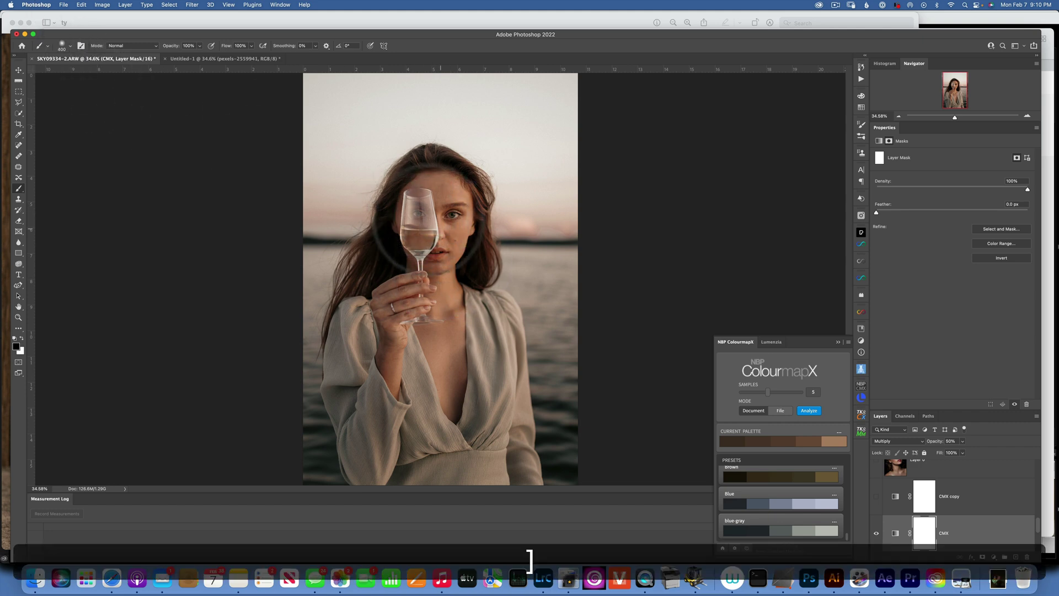
mouse_move(440, 220)
left_mouse_down()
mouse_move(419, 276)
mouse_move(450, 386)
mouse_move(452, 353)
mouse_move(389, 320)
mouse_move(419, 342)
mouse_move(423, 400)
left_mouse_up()
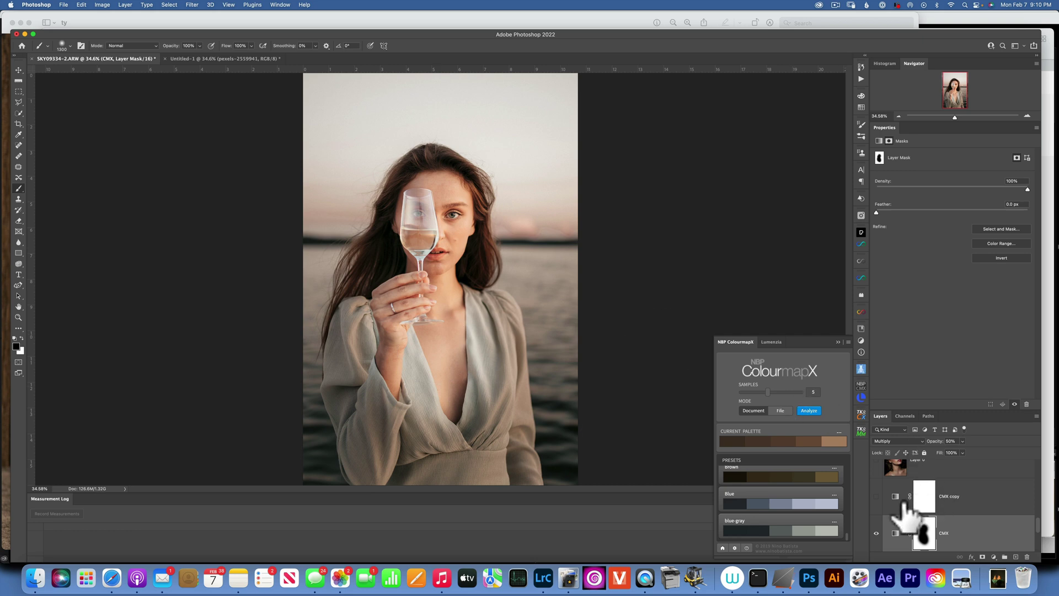
Show the CMX copy layer again and select it
left_click(877, 496)
scroll(876, 500, "up", 1)
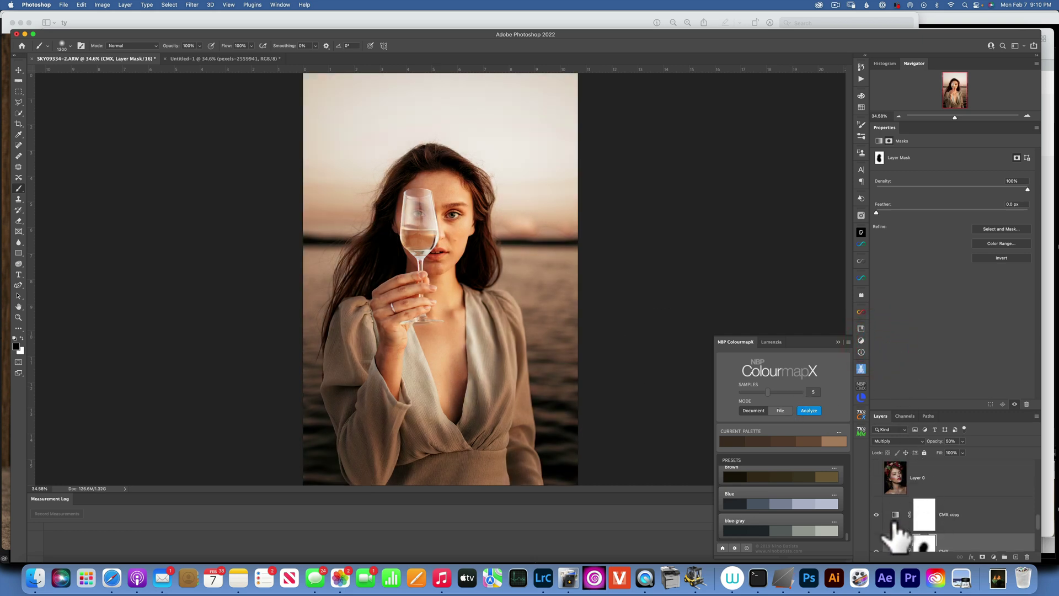
left_click(895, 513)
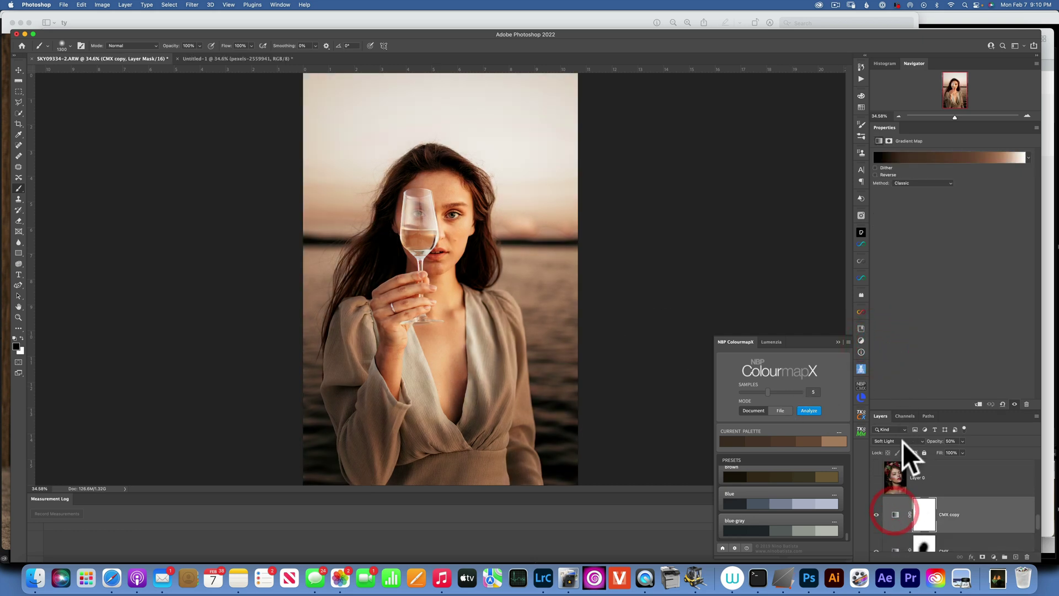
Invert the CMX copy layer's mask to black and make white the painting colour
left_click(925, 516)
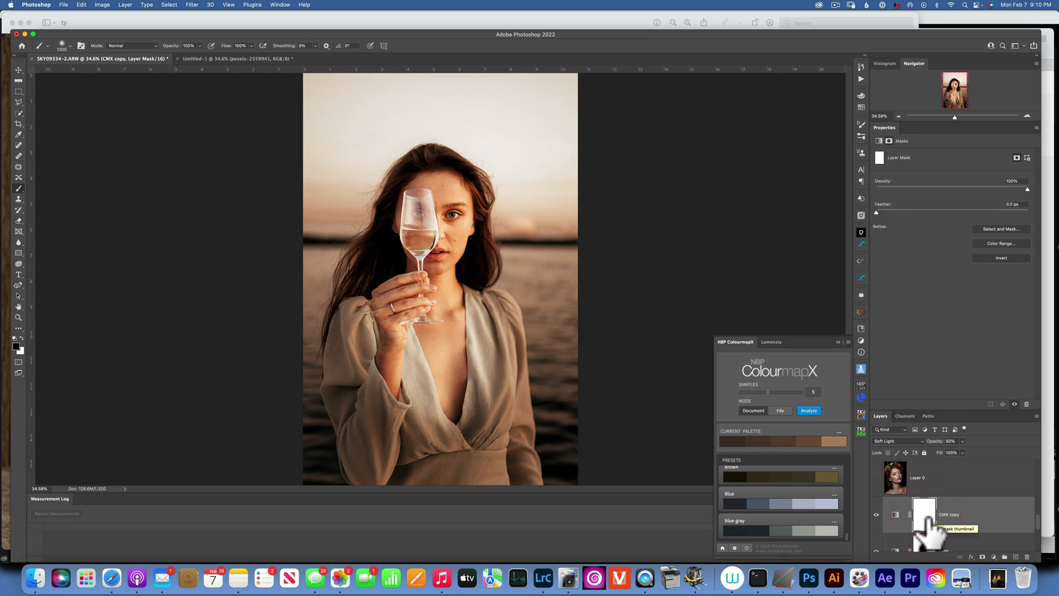
key("super+i")
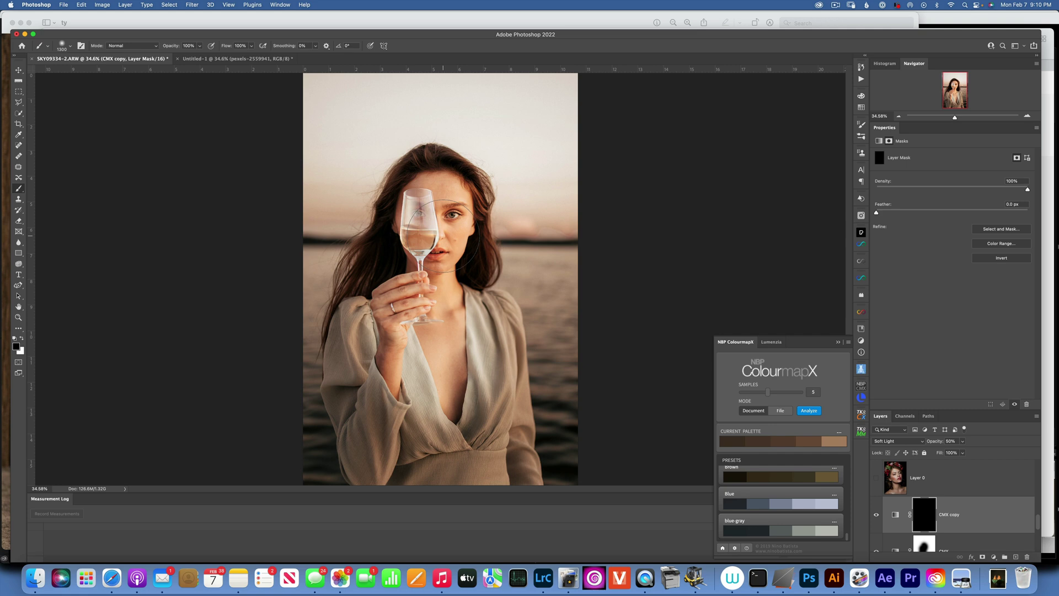
key("x")
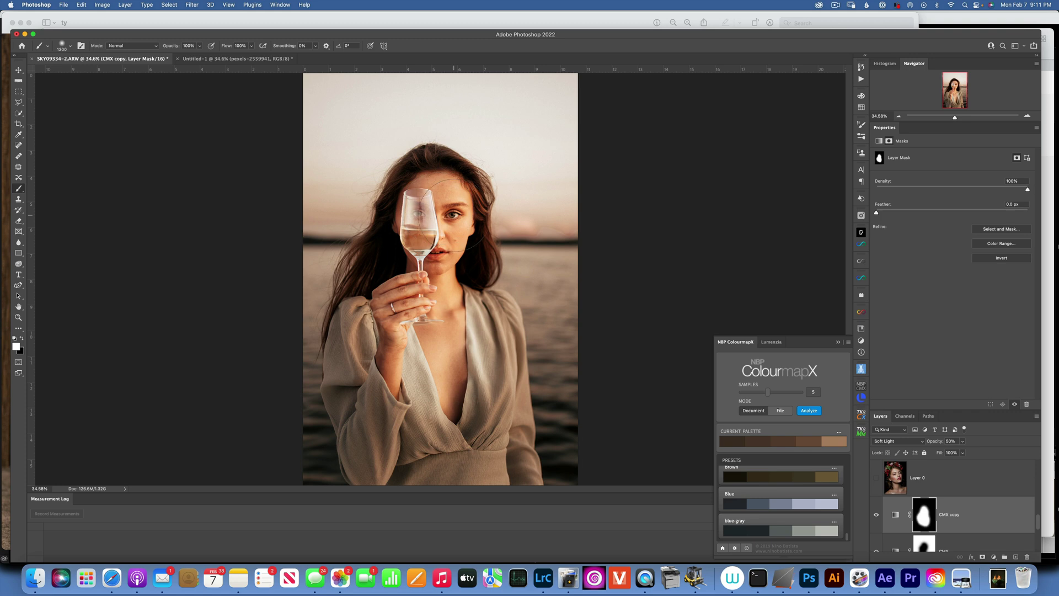
scroll(916, 538, "down", 2)
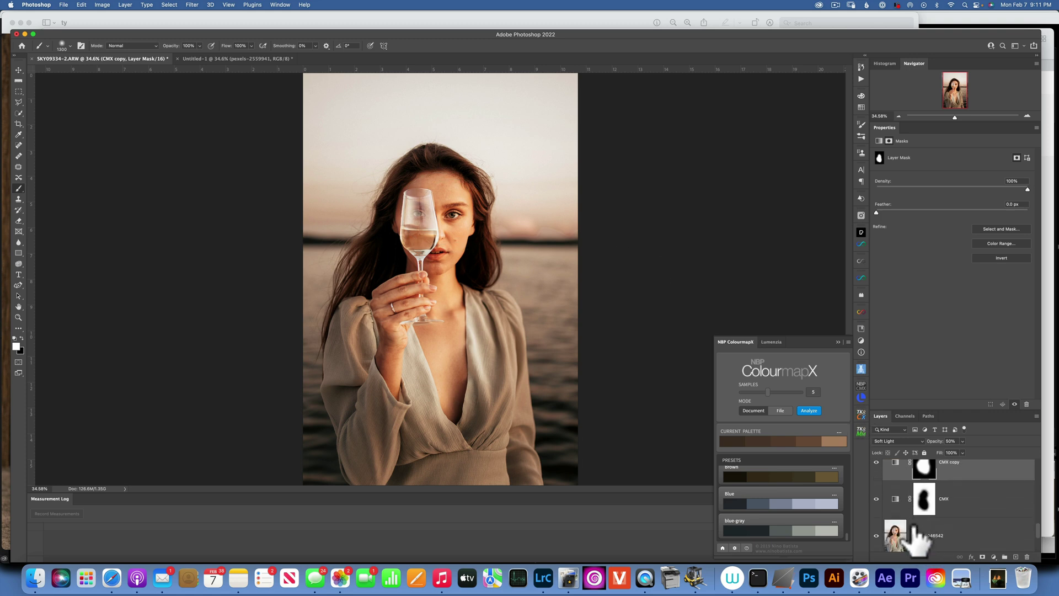
left_click(876, 536, "alt")
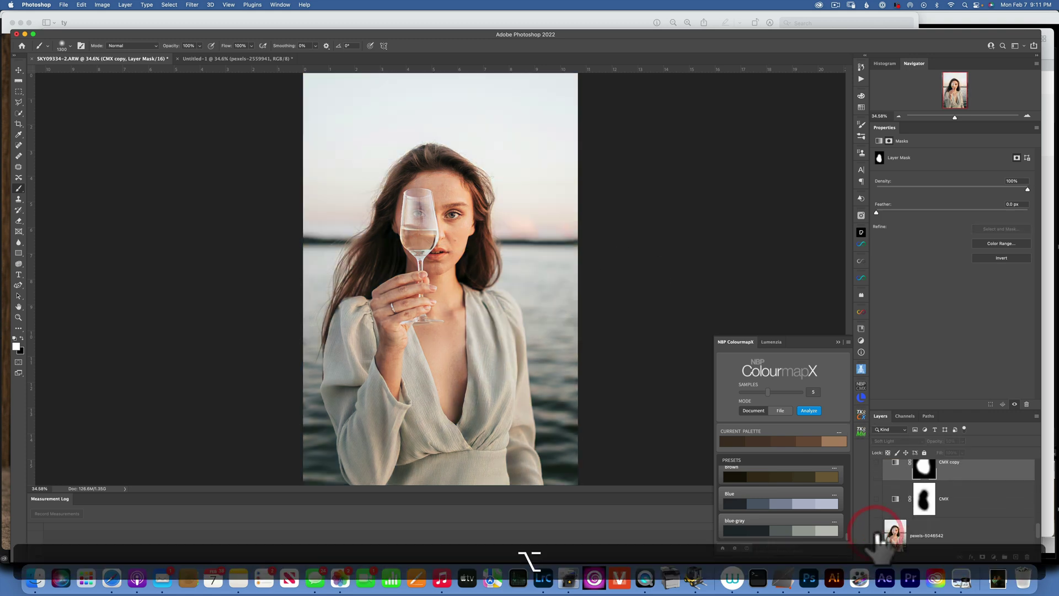
left_click(876, 536, "alt")
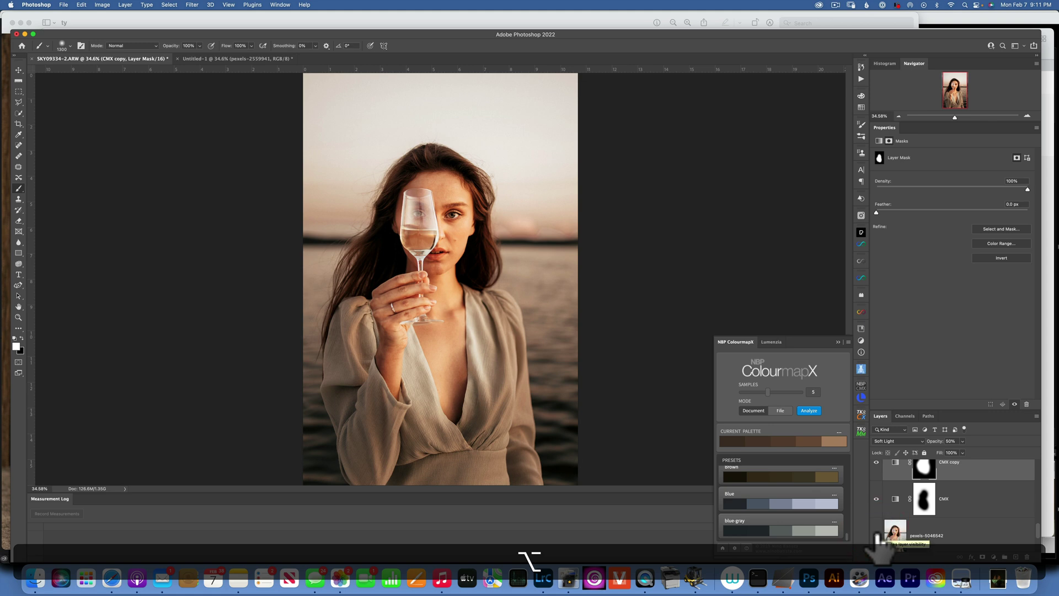
left_click(876, 535, "alt")
left_click(876, 536, "alt")
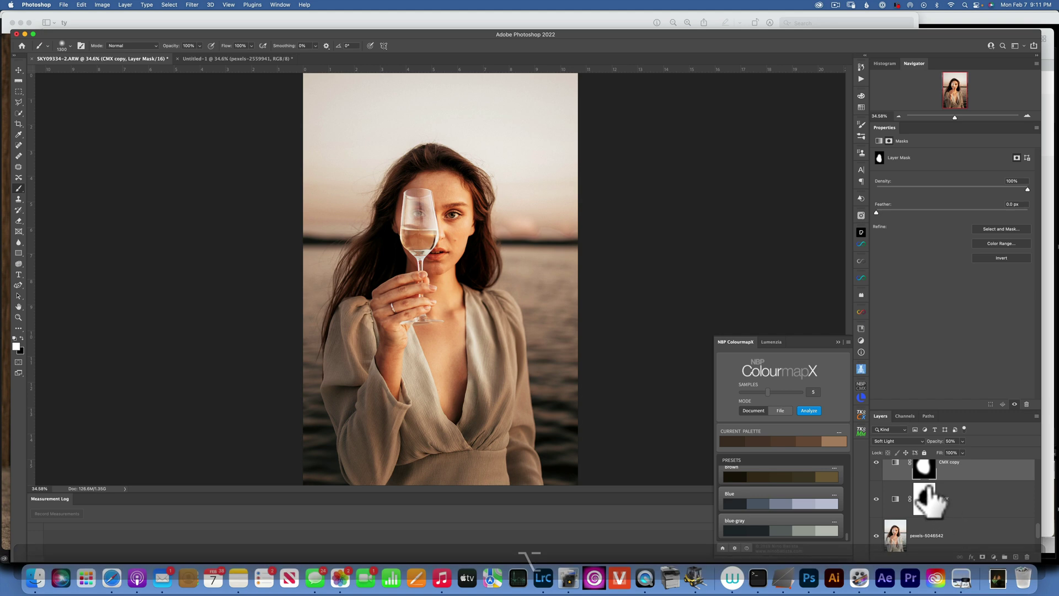
Shrink the brush to 400 px and paint the CMX mask over the chest
left_click(923, 500)
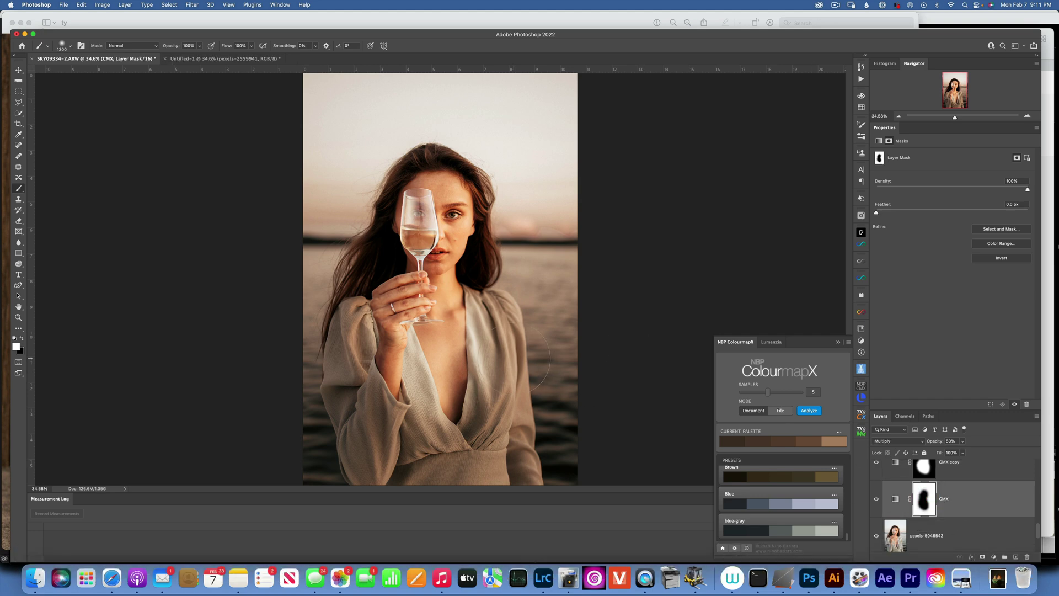
key("bracketleft")
key("bracketleft")
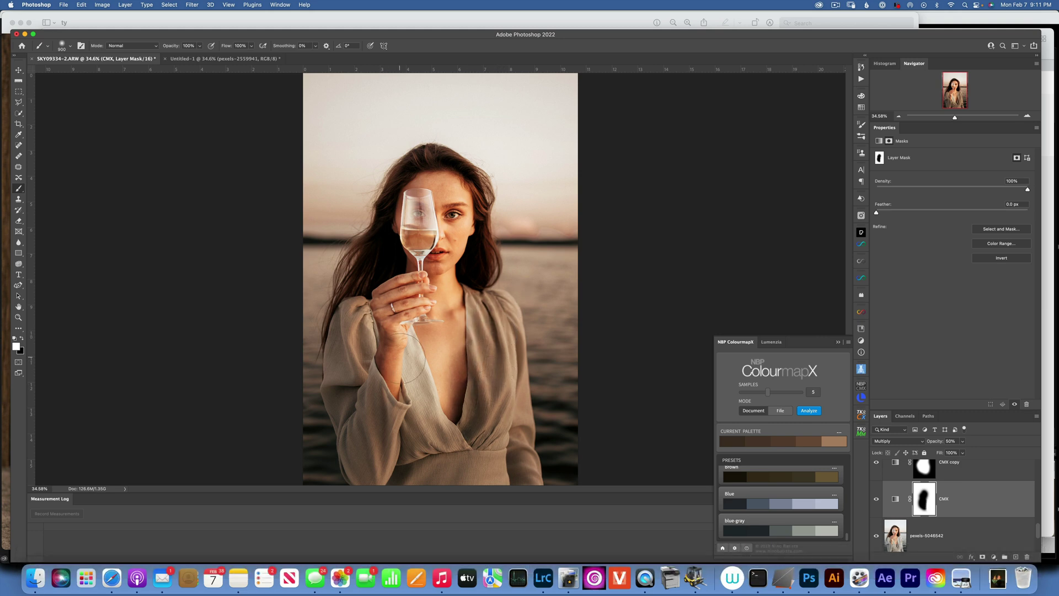
key("bracketleft")
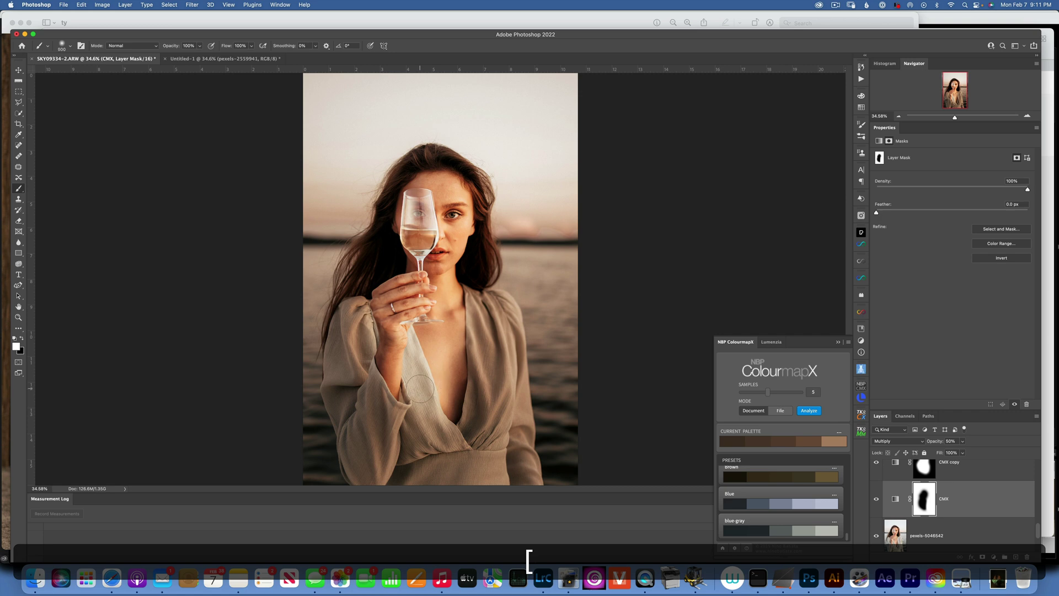
key("bracketleft")
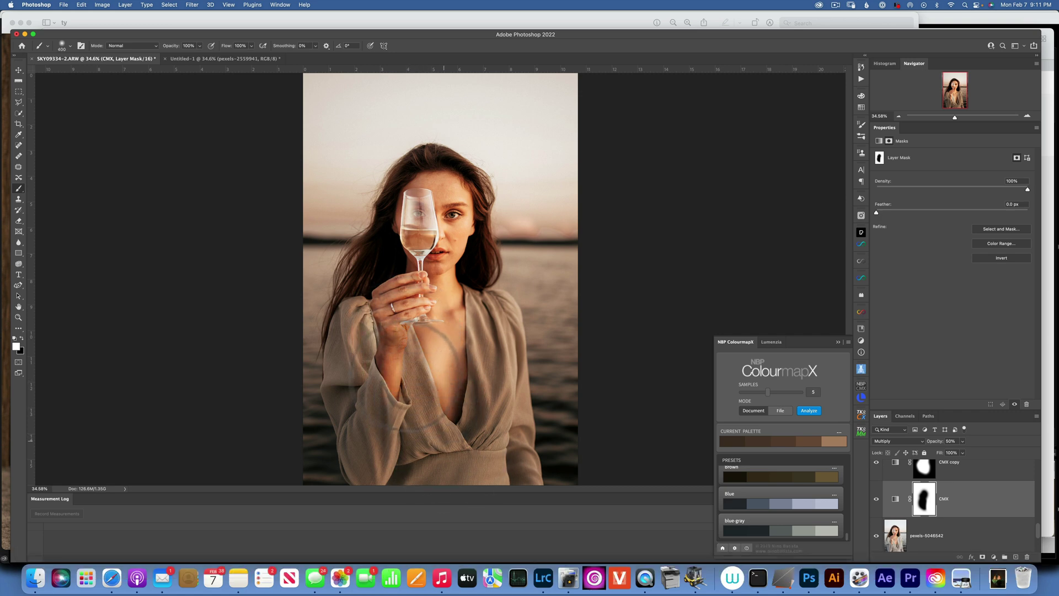
left_click_drag(415, 372, 425, 425)
Swap colours to paint the CMX mask over the hand, then touch up the chest
key("x")
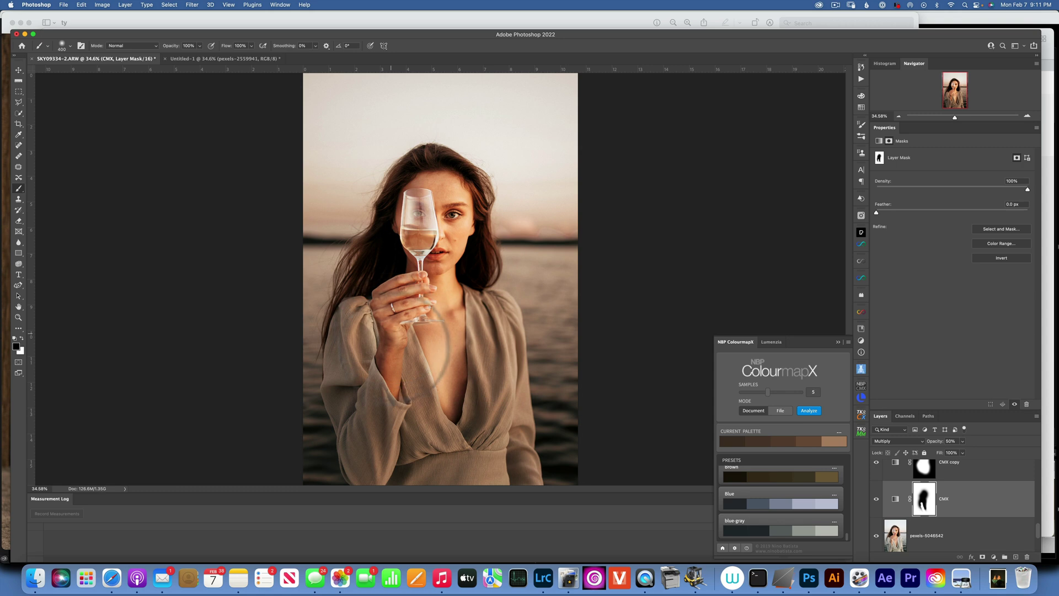
left_click(392, 323)
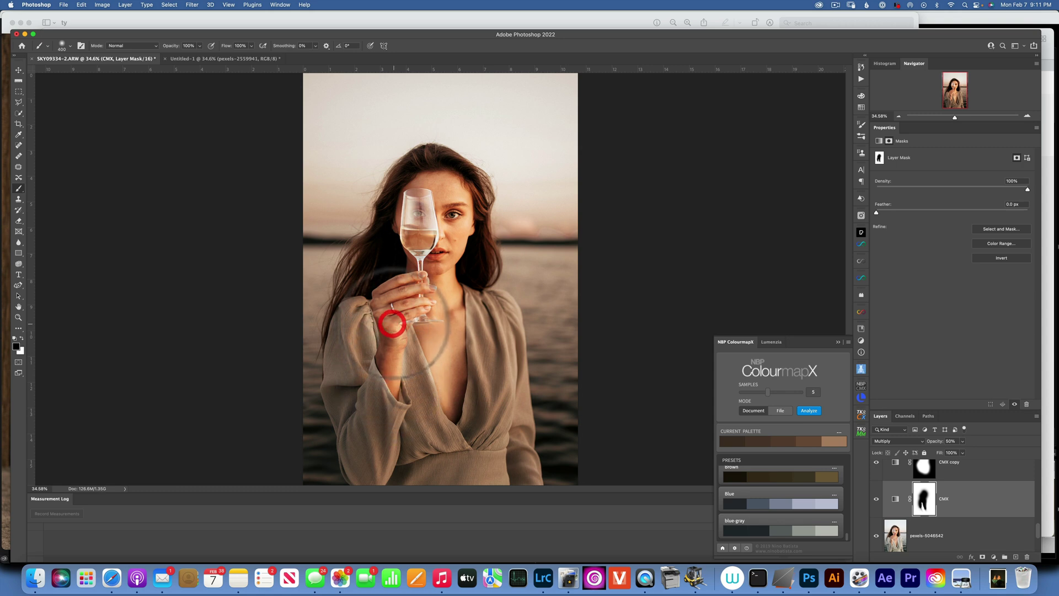
key("x")
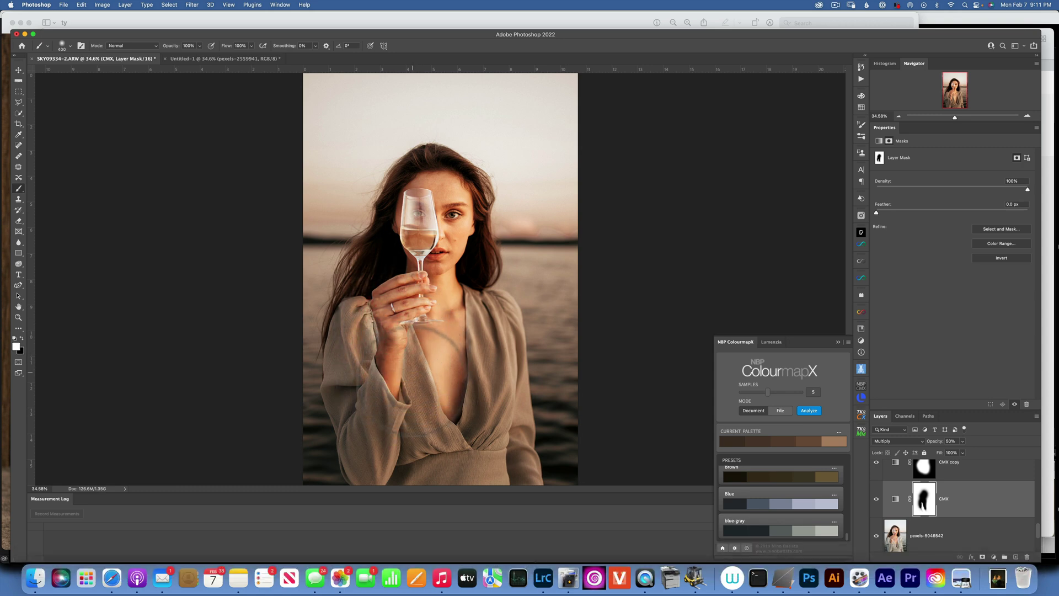
left_click(428, 342)
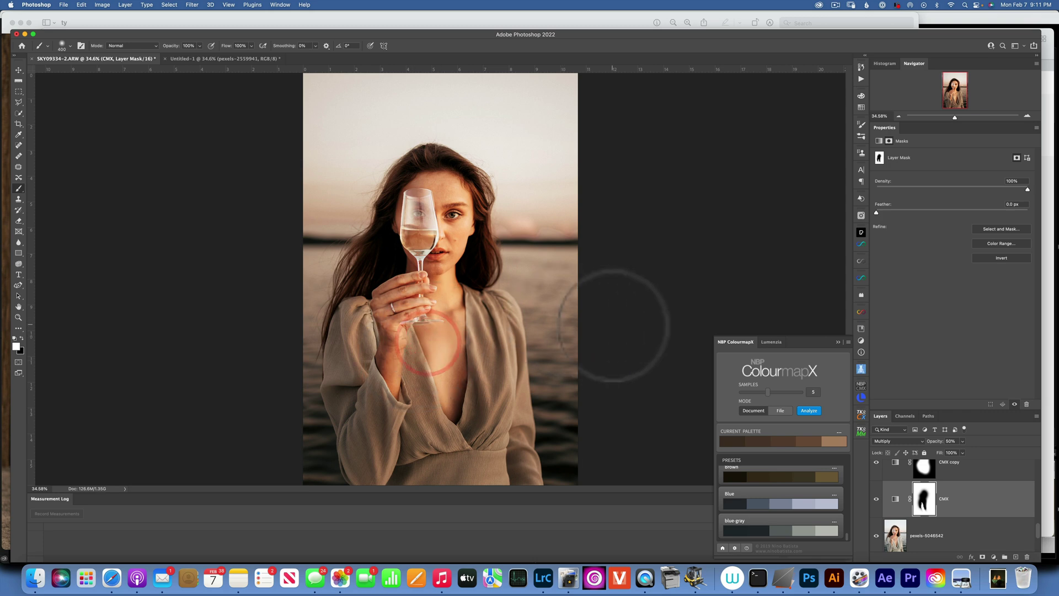